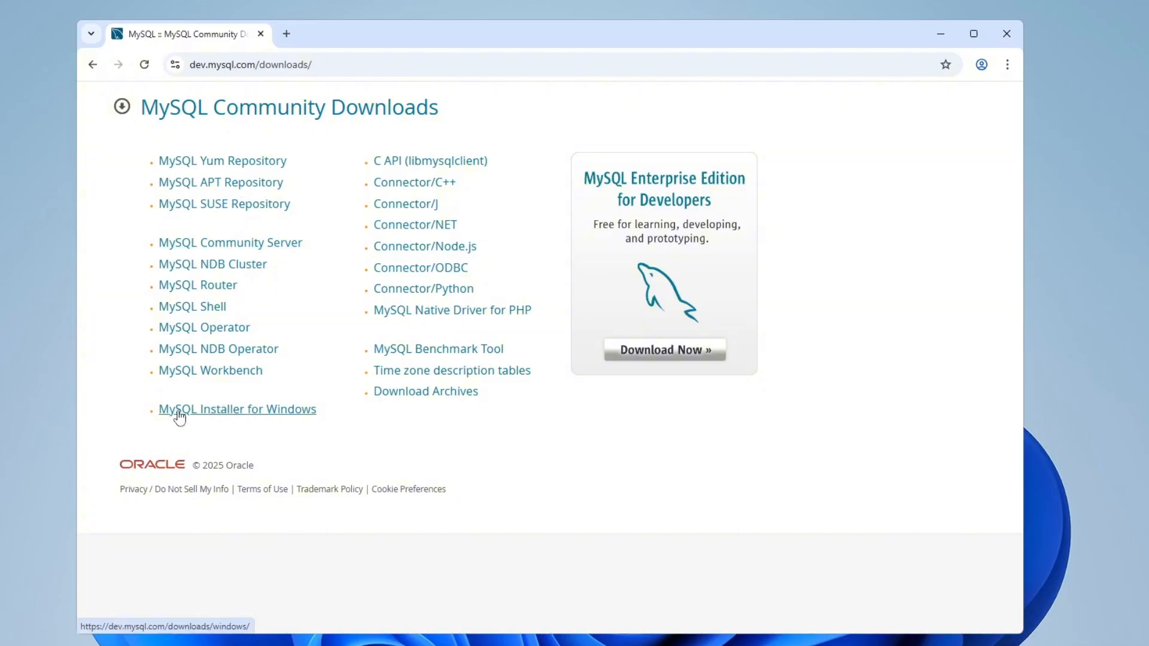
Step: Open the download page of MySQL Installer for Windows
click(220, 411)
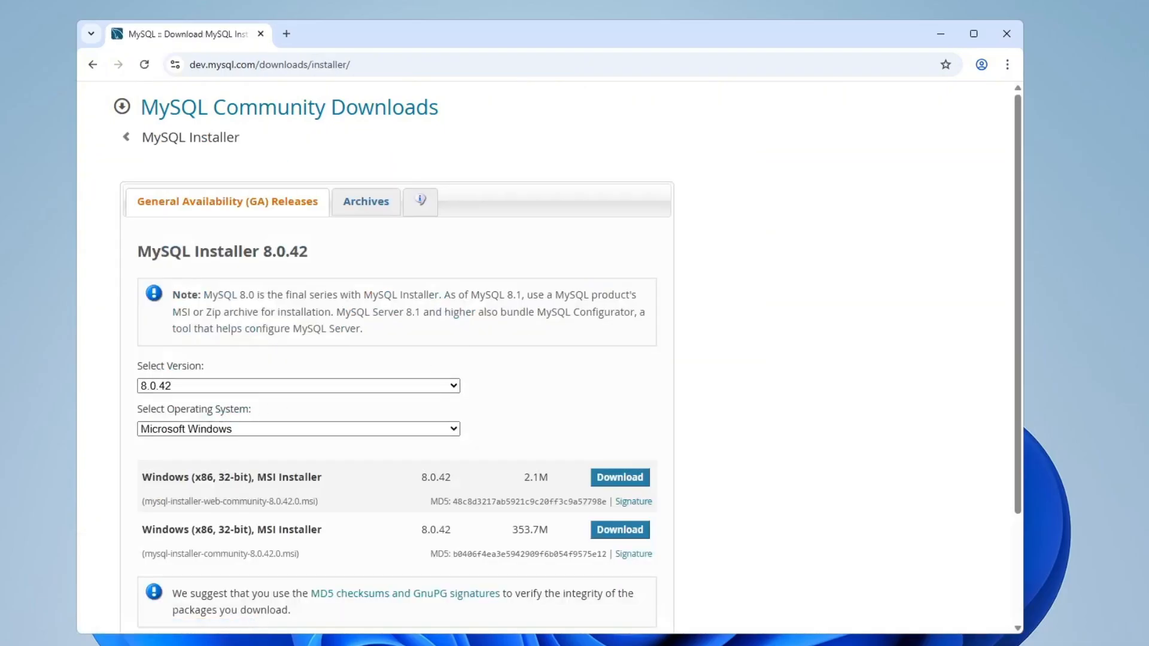
scroll(633, 298, down, 2)
scroll(281, 390, up, 1)
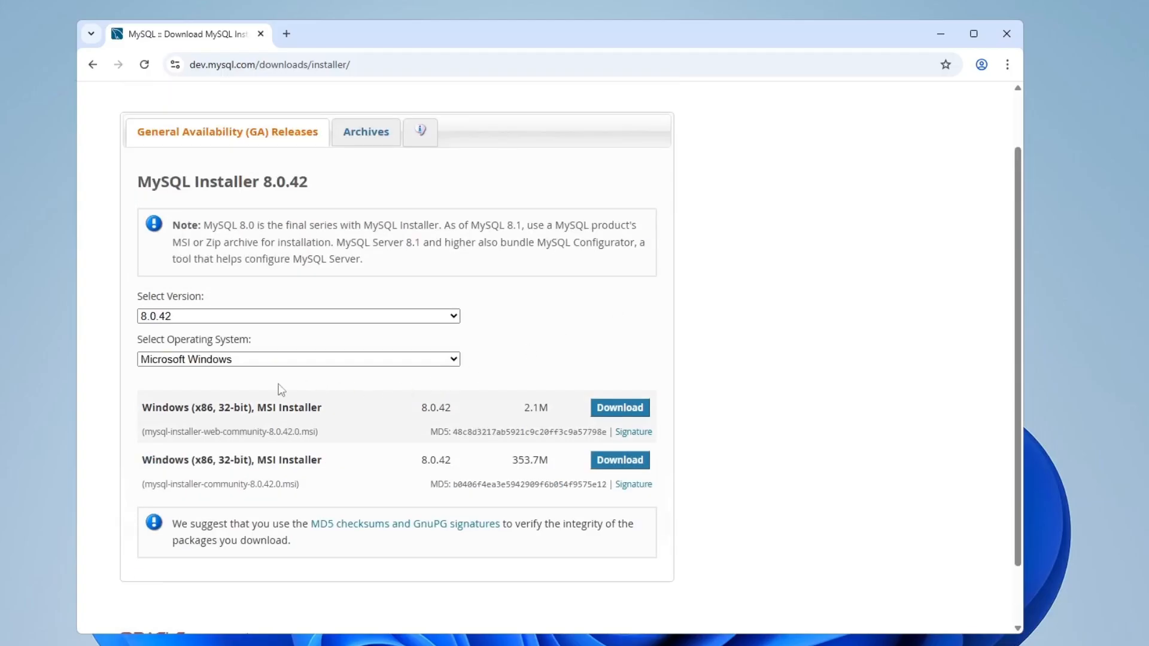
Step: Check the installer's available versions and operating systems, keeping 8.0.42 and Microsoft Windows
click(189, 315)
click(189, 316)
click(189, 316)
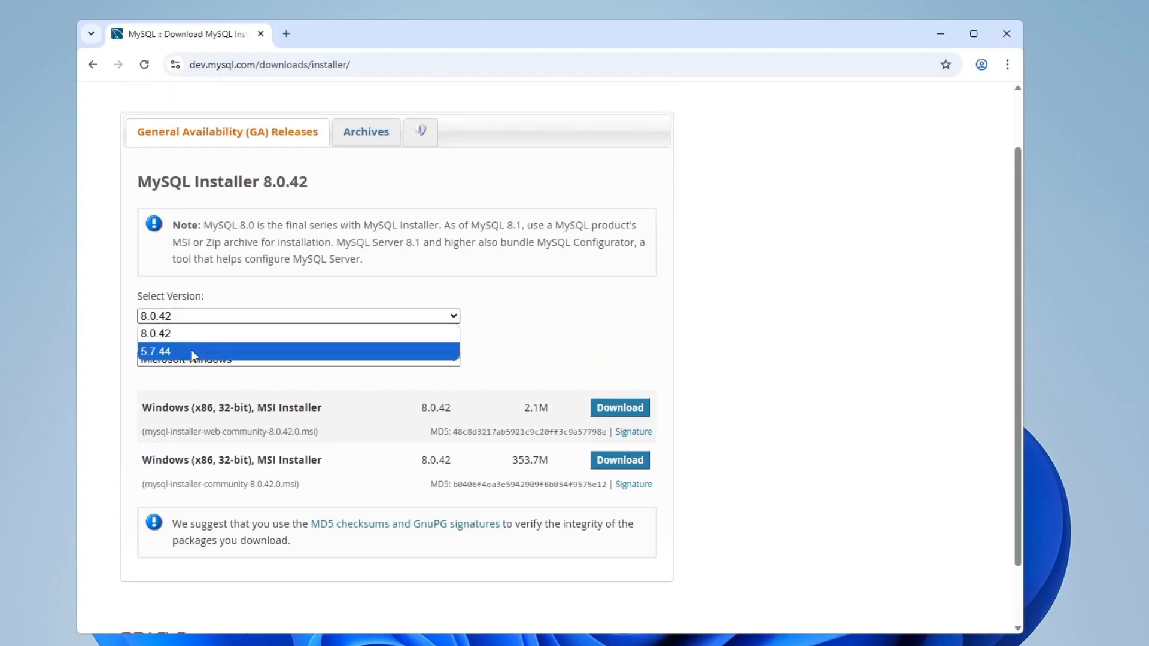
click(562, 333)
click(303, 362)
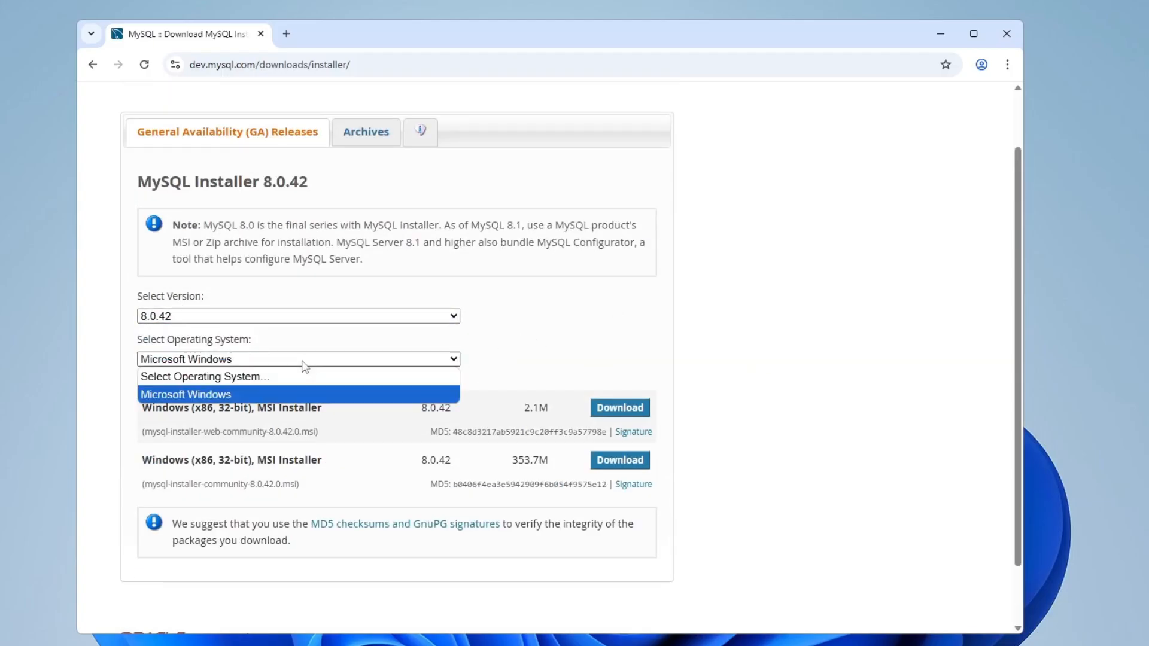
click(303, 363)
click(504, 355)
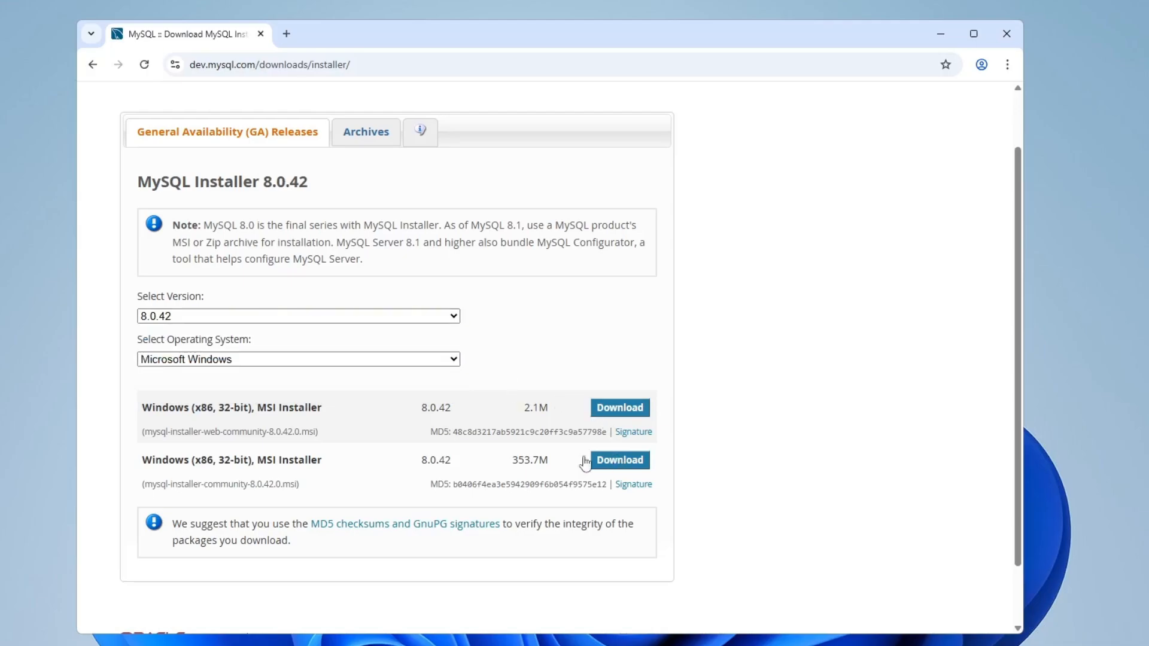
Step: Download the 353.7M Windows MSI installer, mysql-installer-community-8.0.42.0.msi, without logging in or signing up
drag(512, 460, 533, 460)
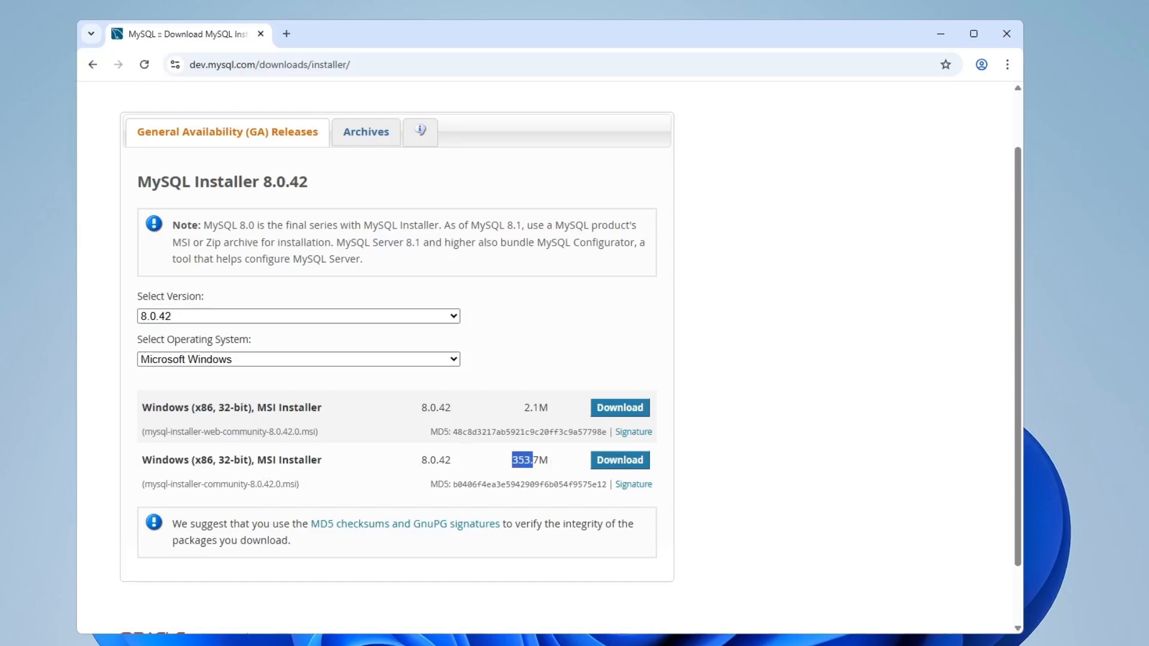
click(533, 460)
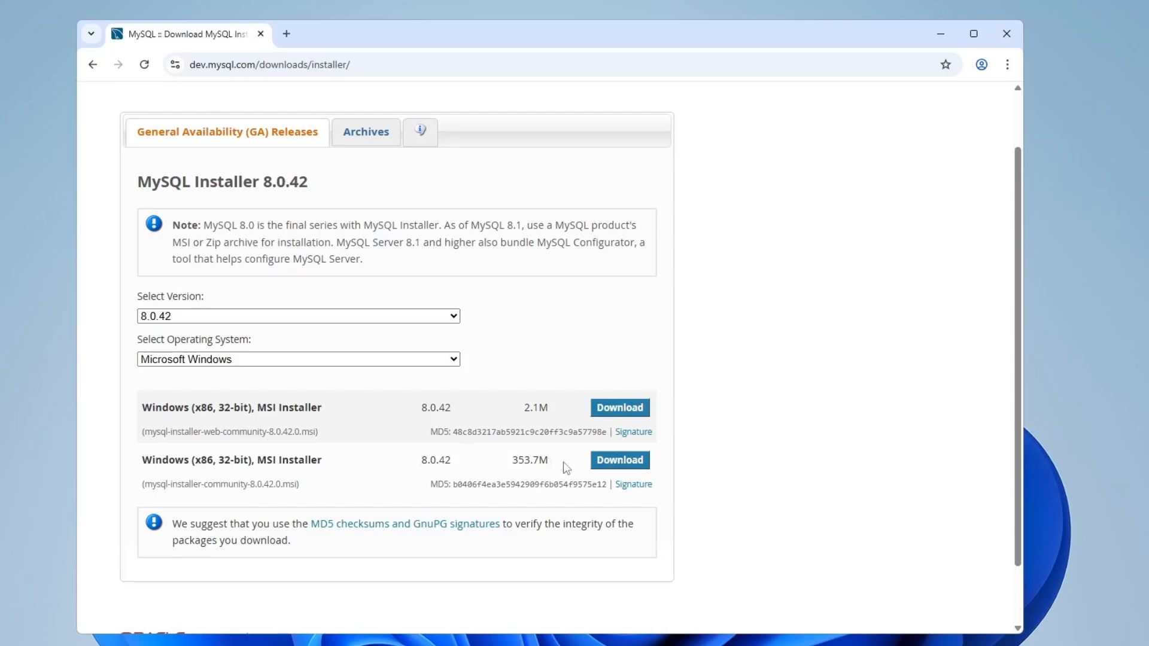
click(617, 461)
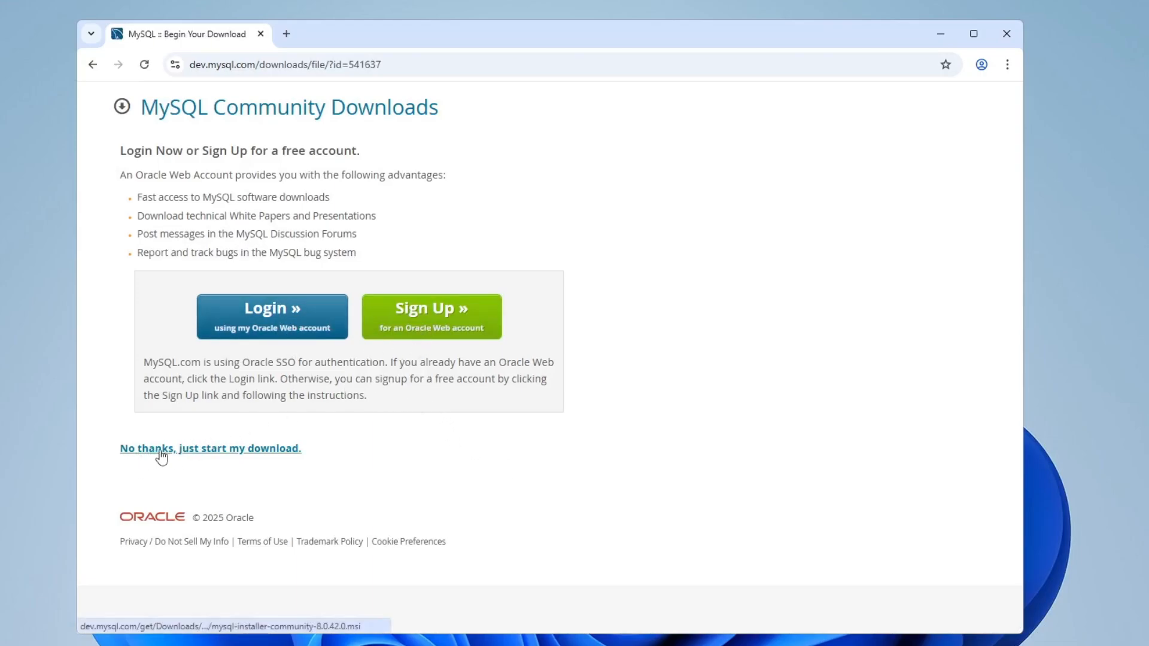
click(204, 453)
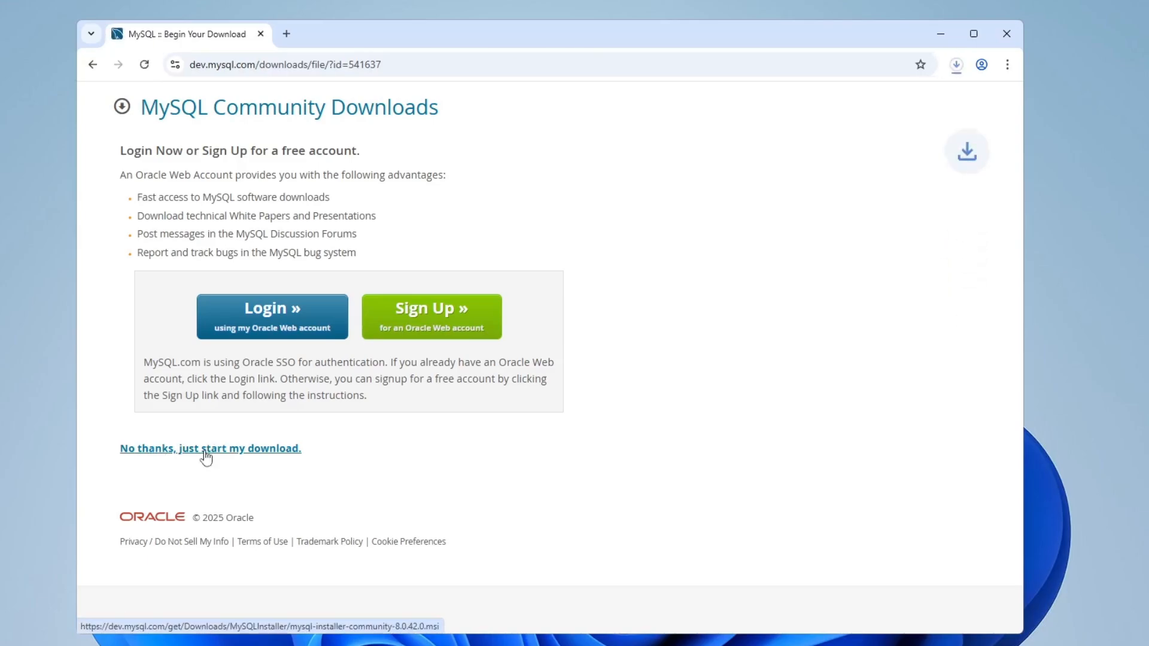
Step: Run the downloaded mysql-installer-community-8.0.42.0 package and allow it and its launcher to make changes to the device
click(955, 66)
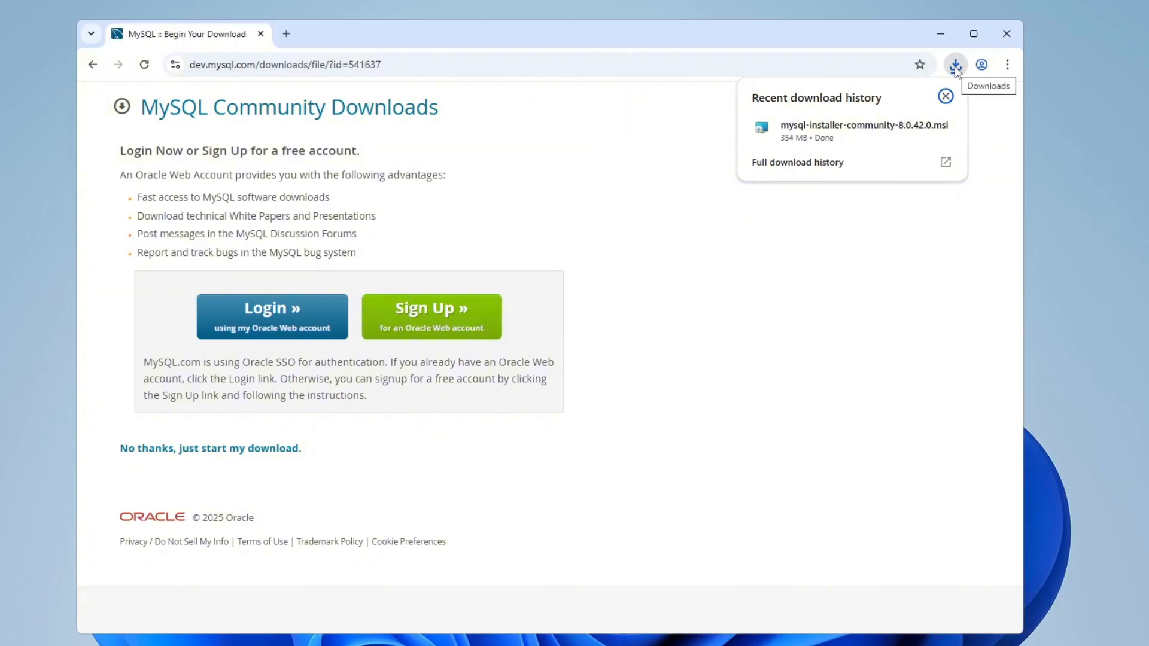
click(916, 128)
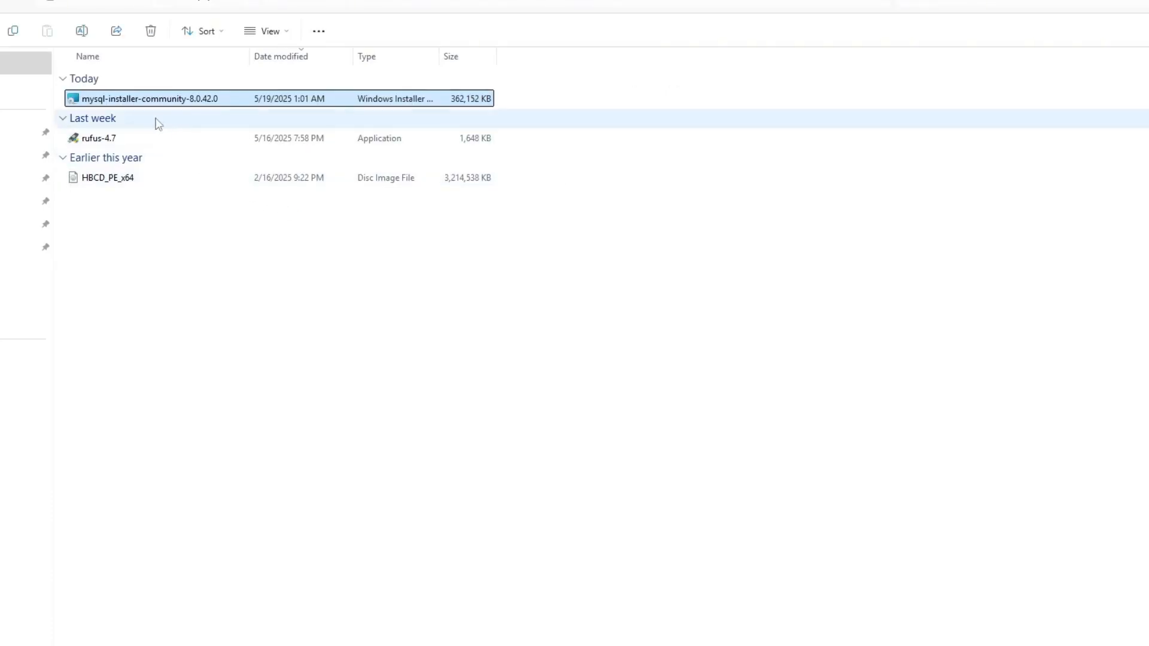
double_click(129, 97)
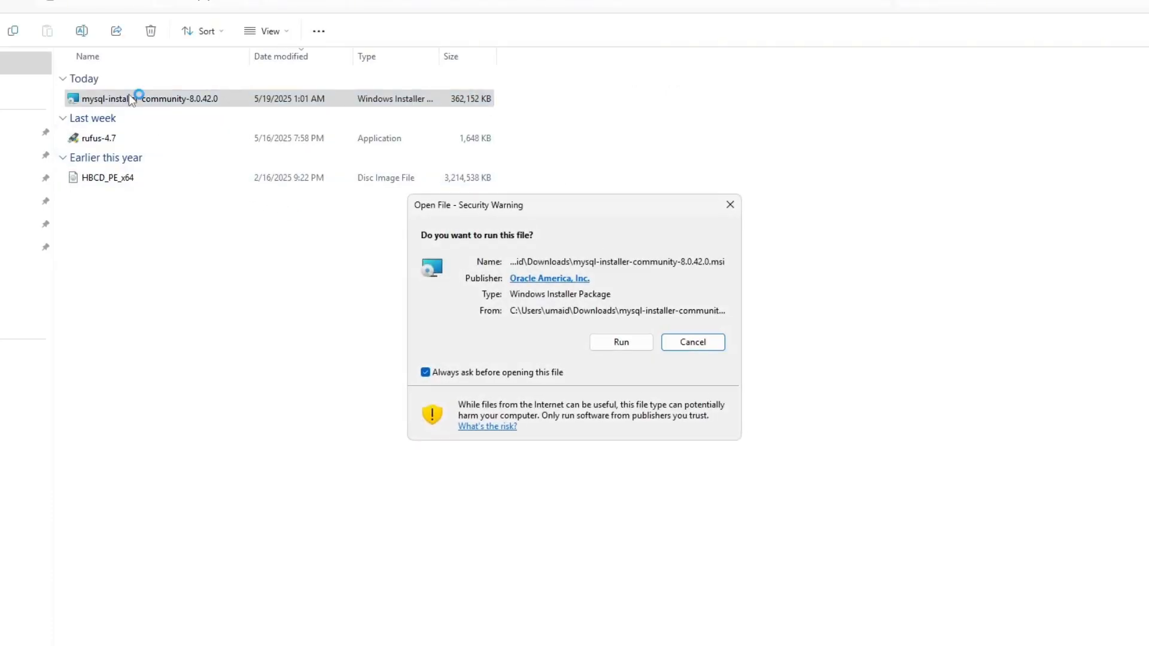
click(620, 344)
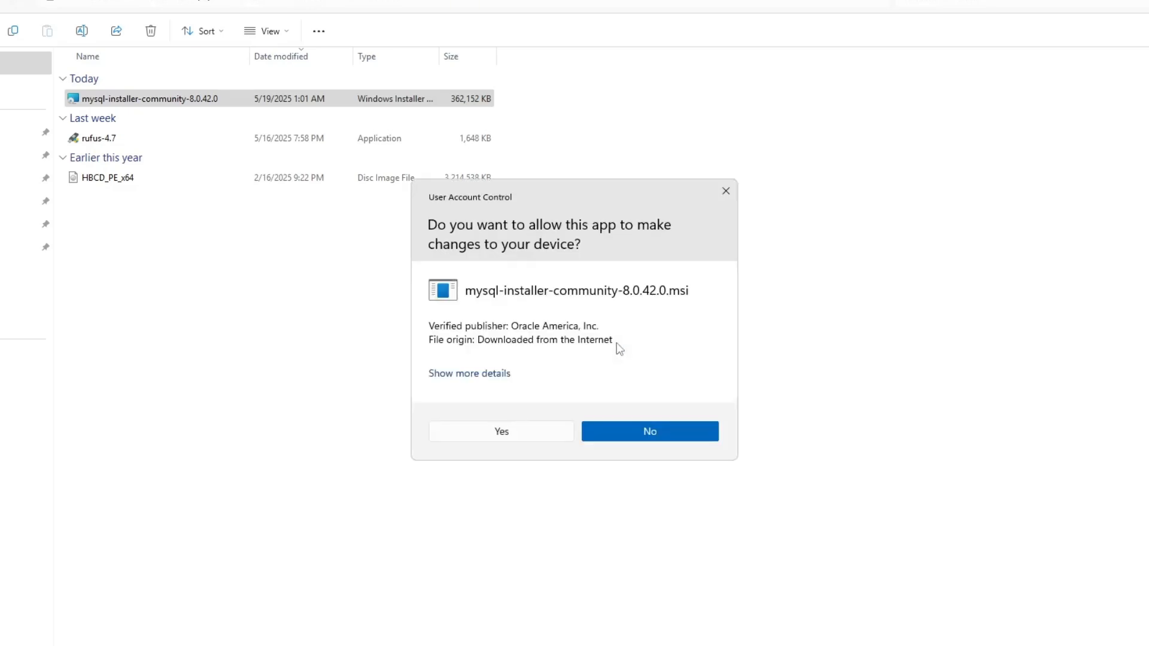
click(508, 430)
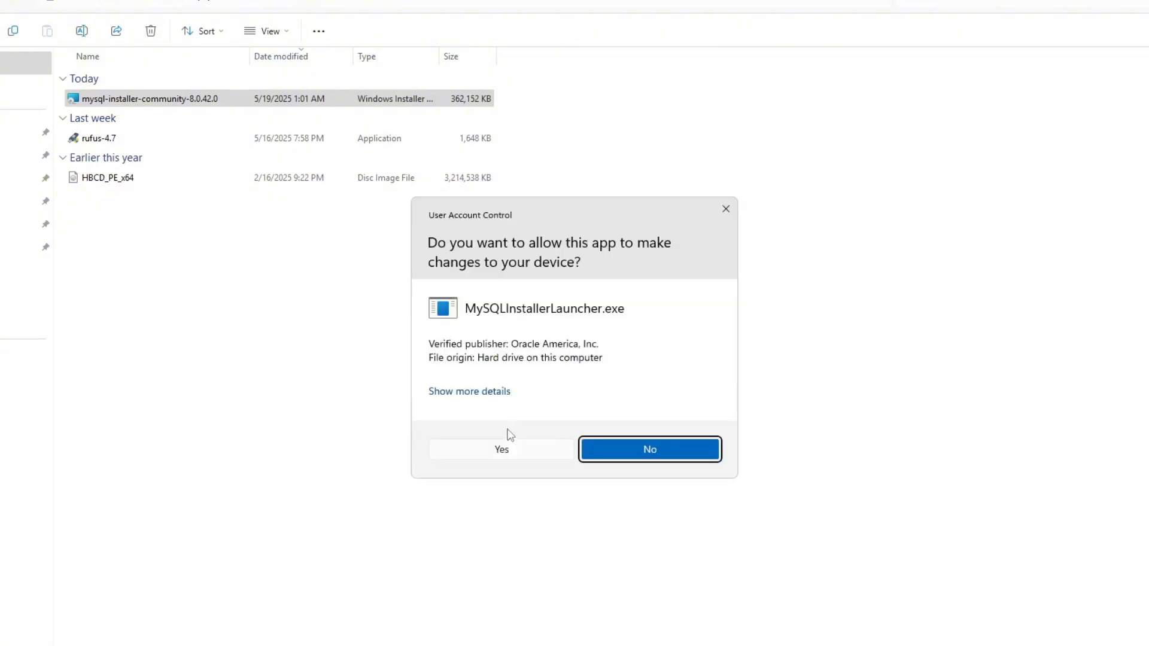
click(512, 448)
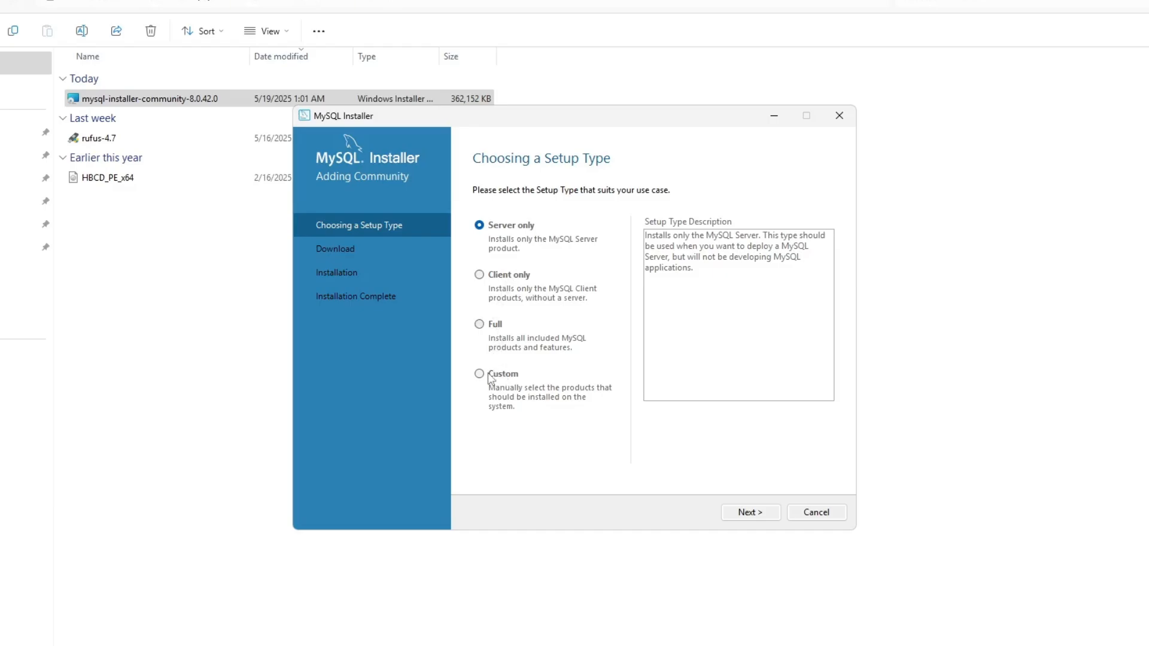
Step: Choose the Full setup type, install all listed MySQL products and proceed to product configuration
click(480, 325)
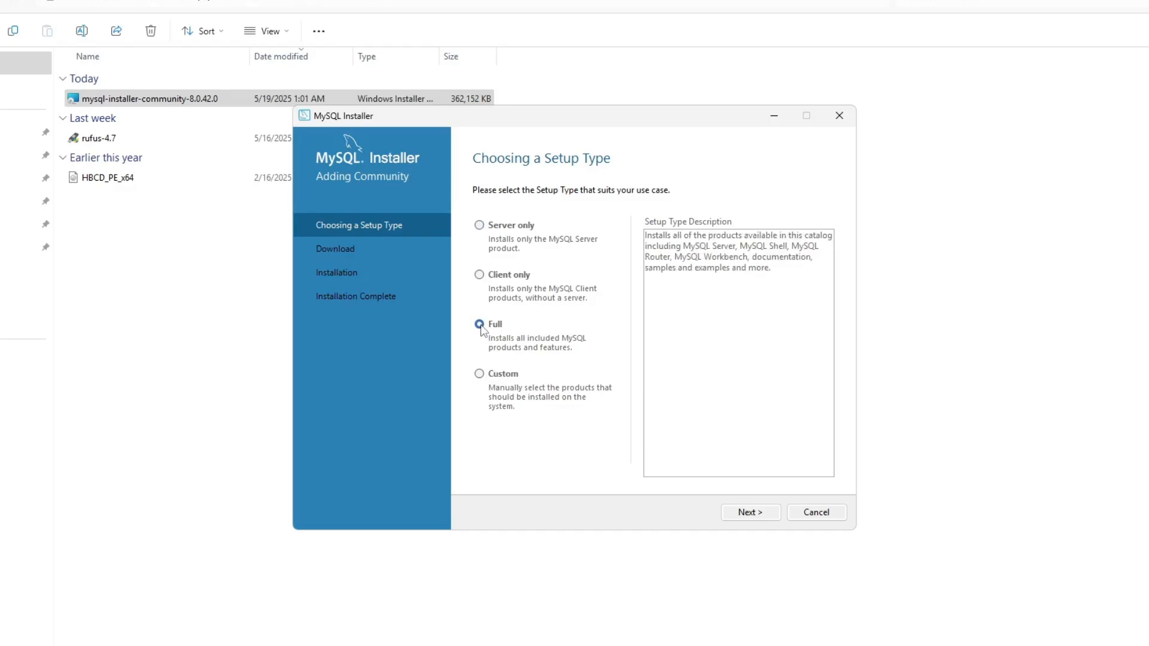
click(745, 513)
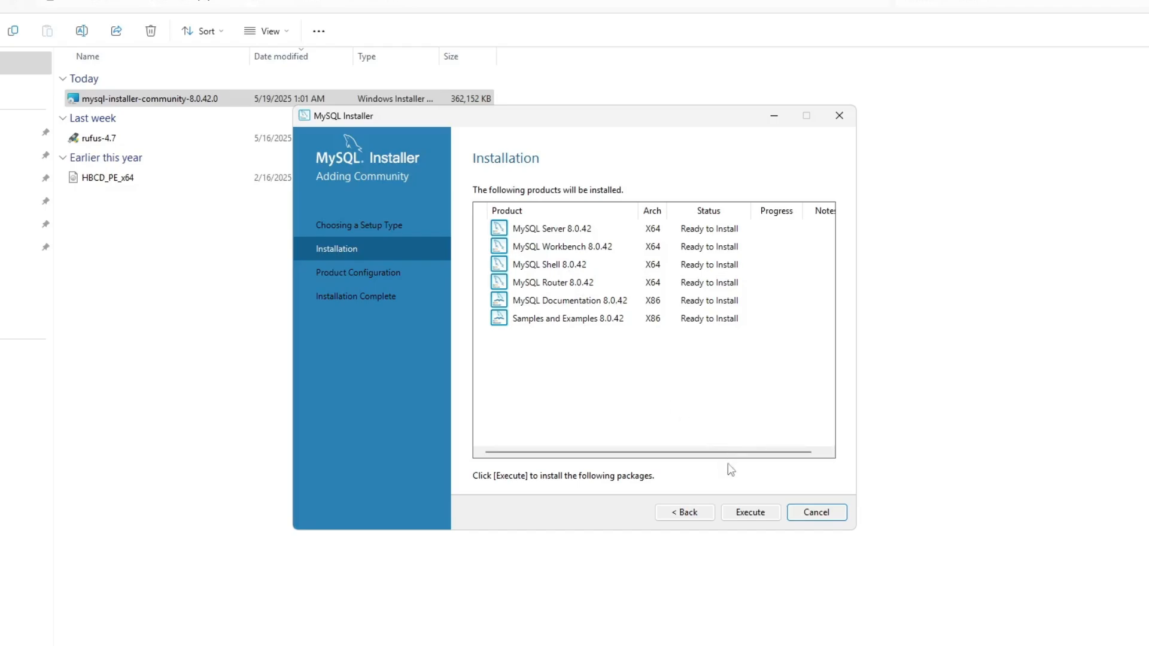
click(763, 513)
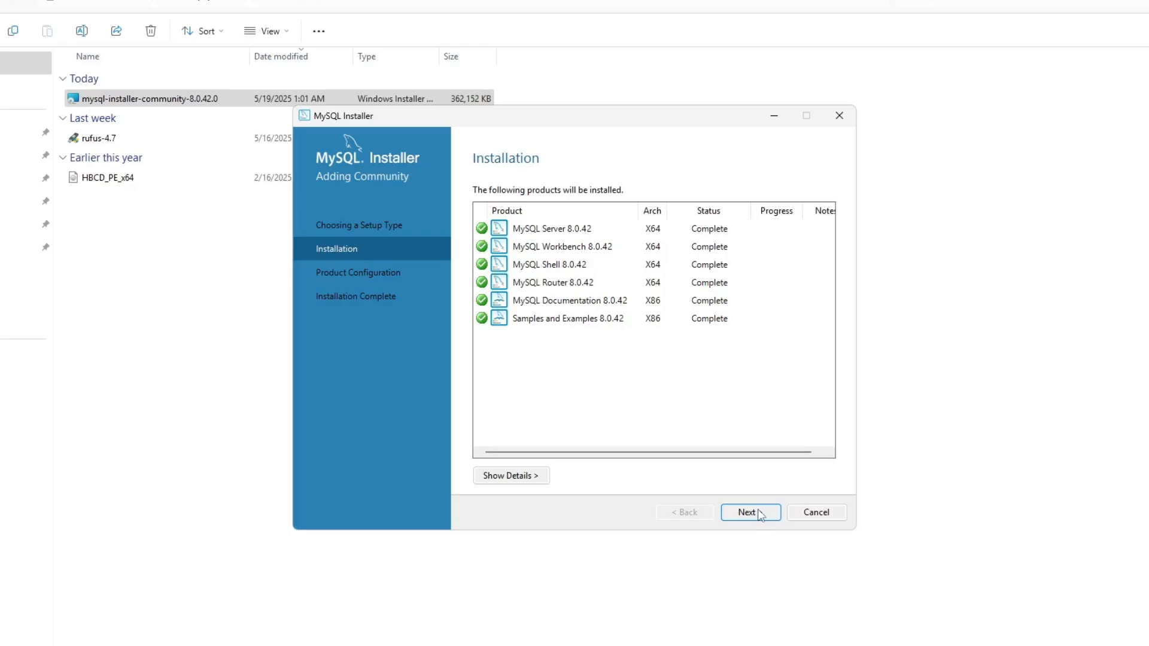
click(758, 513)
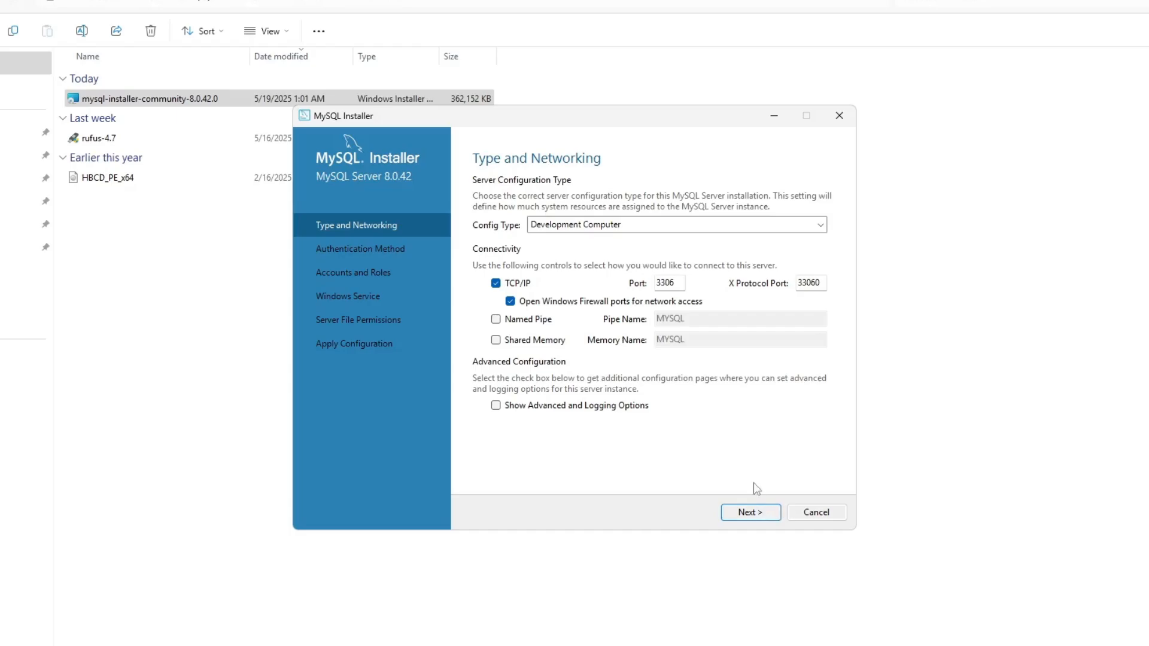
Step: Configure the server as a Development Computer with the default TCP/IP ports and strong password encryption for authentication
click(590, 227)
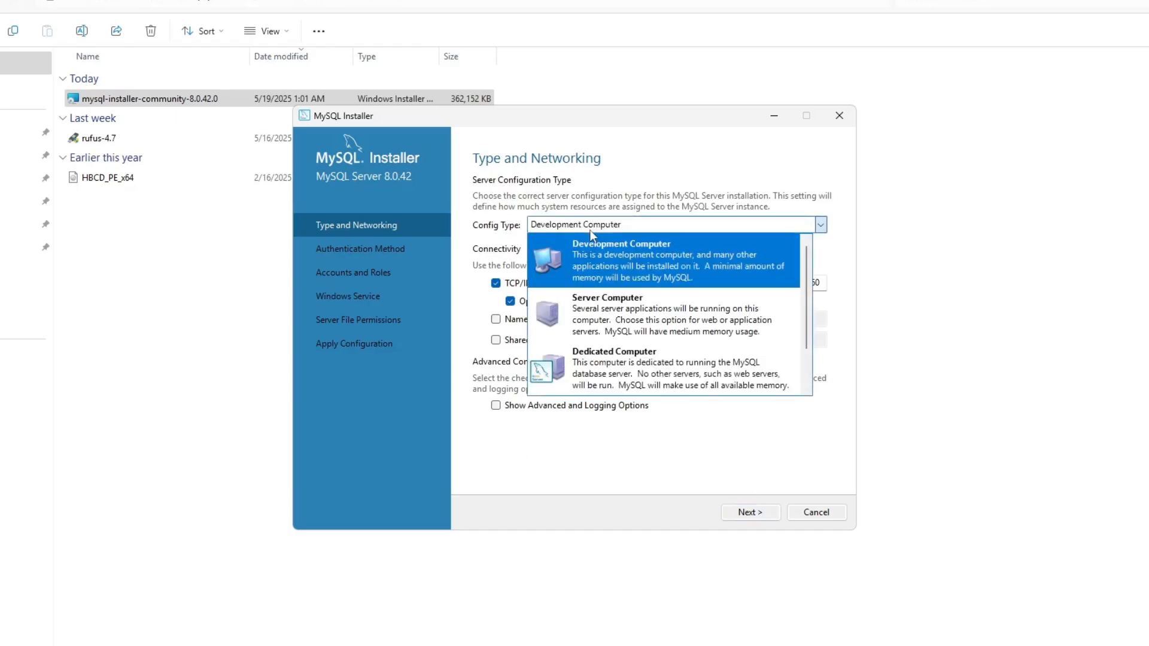
click(591, 231)
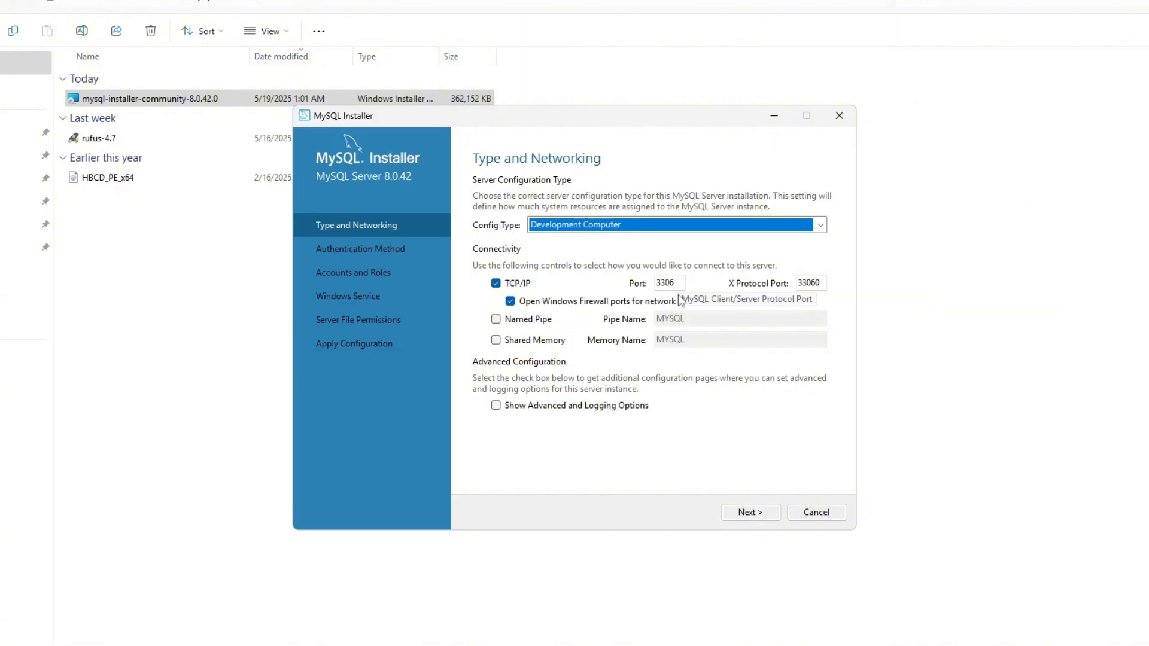
click(763, 514)
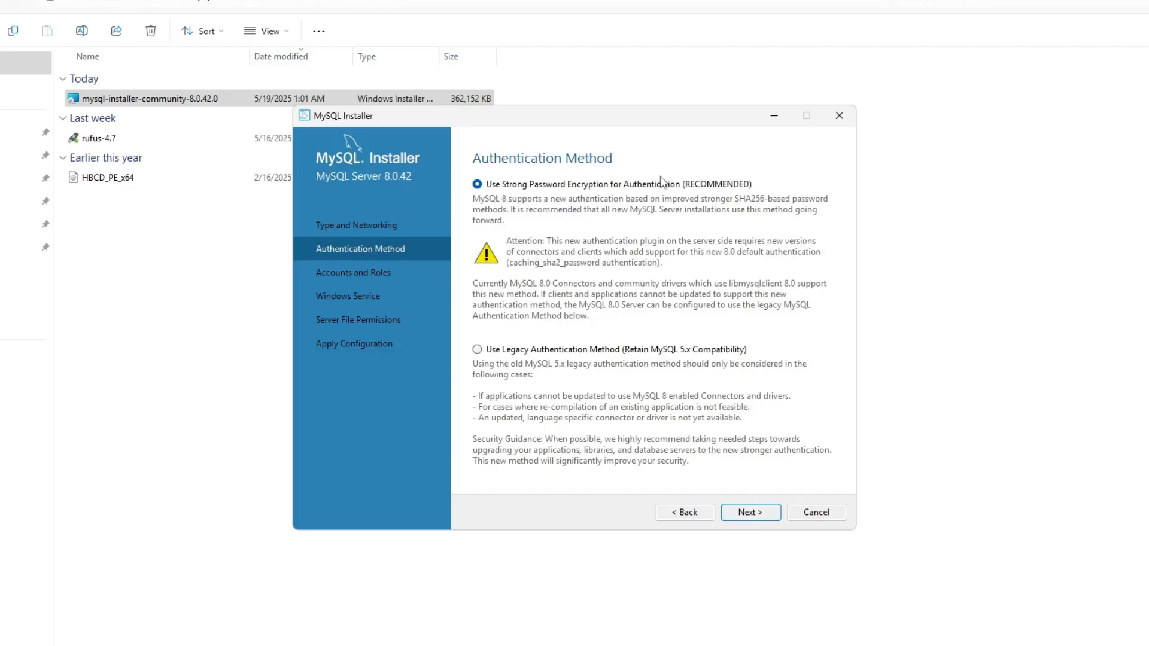
click(750, 512)
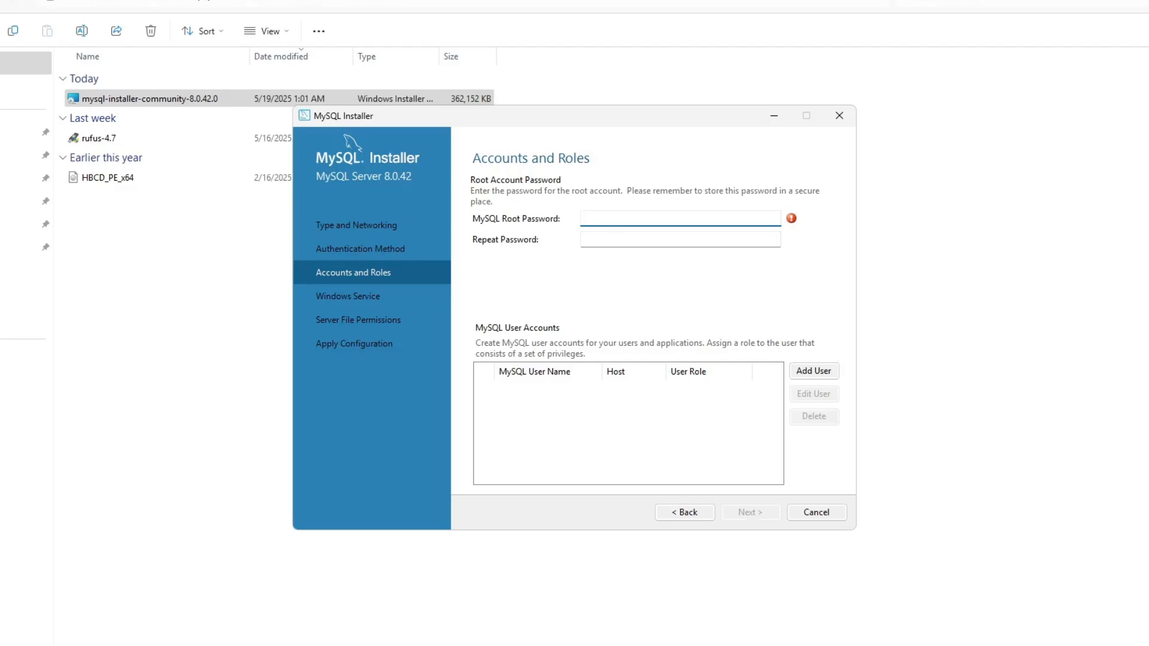
Step: Enter and repeat the MySQL root password, and accept the accounts settings without adding users
text(•••••••••)
key(Tab)
text(•••••••••)
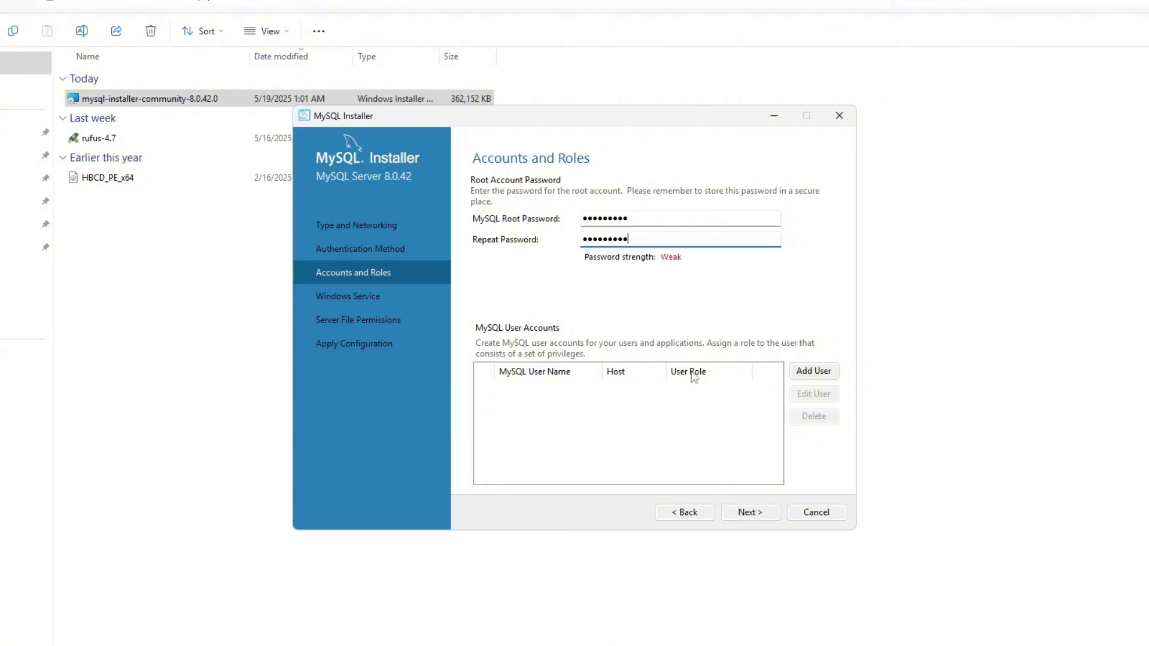
key(Tab)
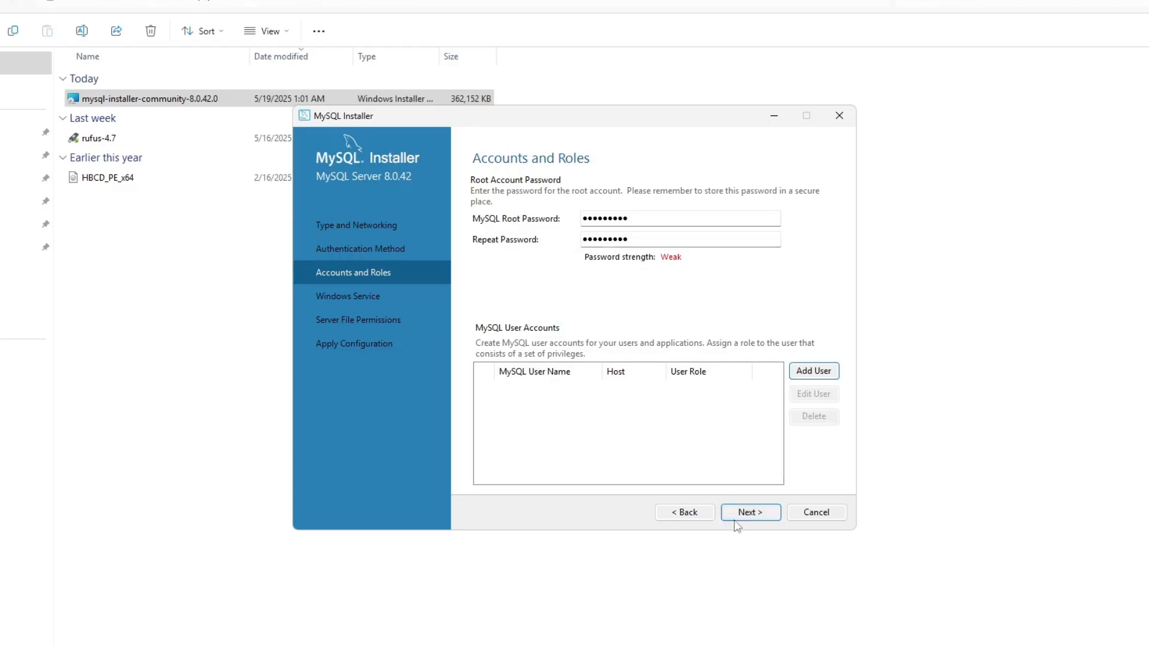
click(751, 515)
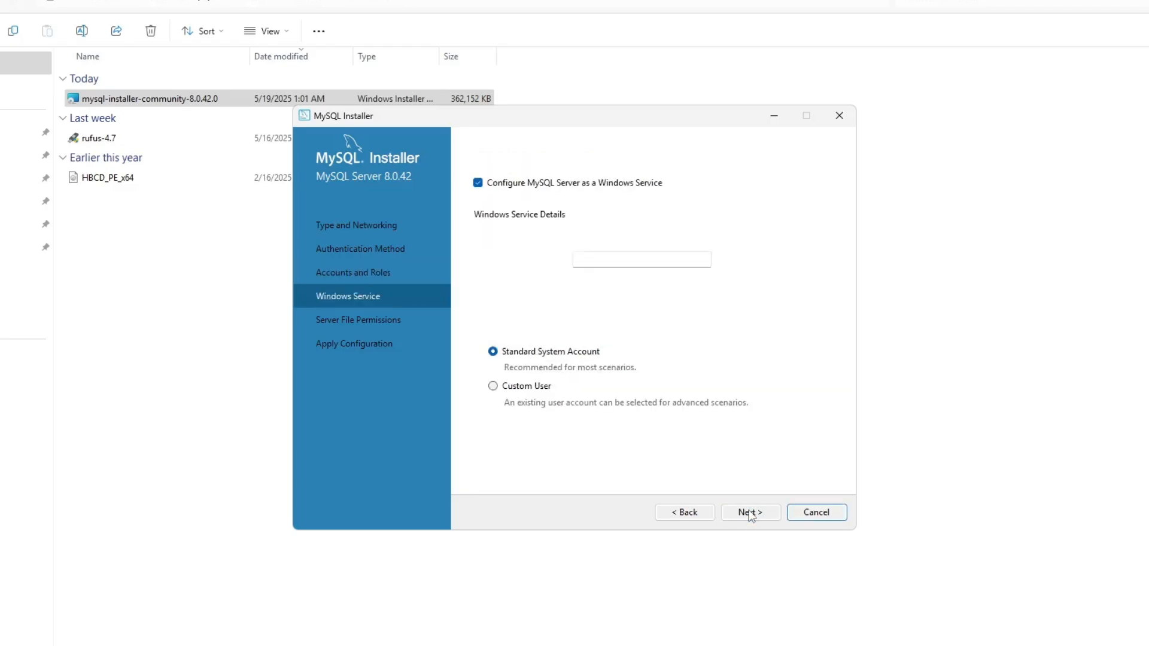
Step: Accept the default Windows service and full-access file permission settings, and apply the MySQL Server configuration
click(751, 513)
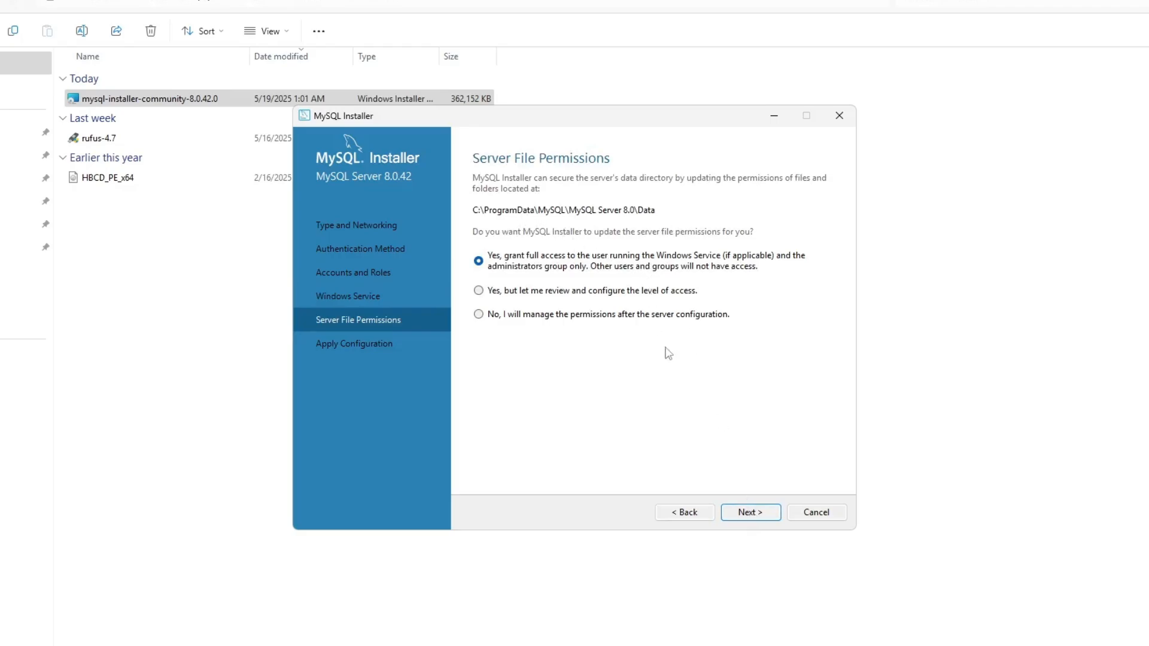
click(746, 514)
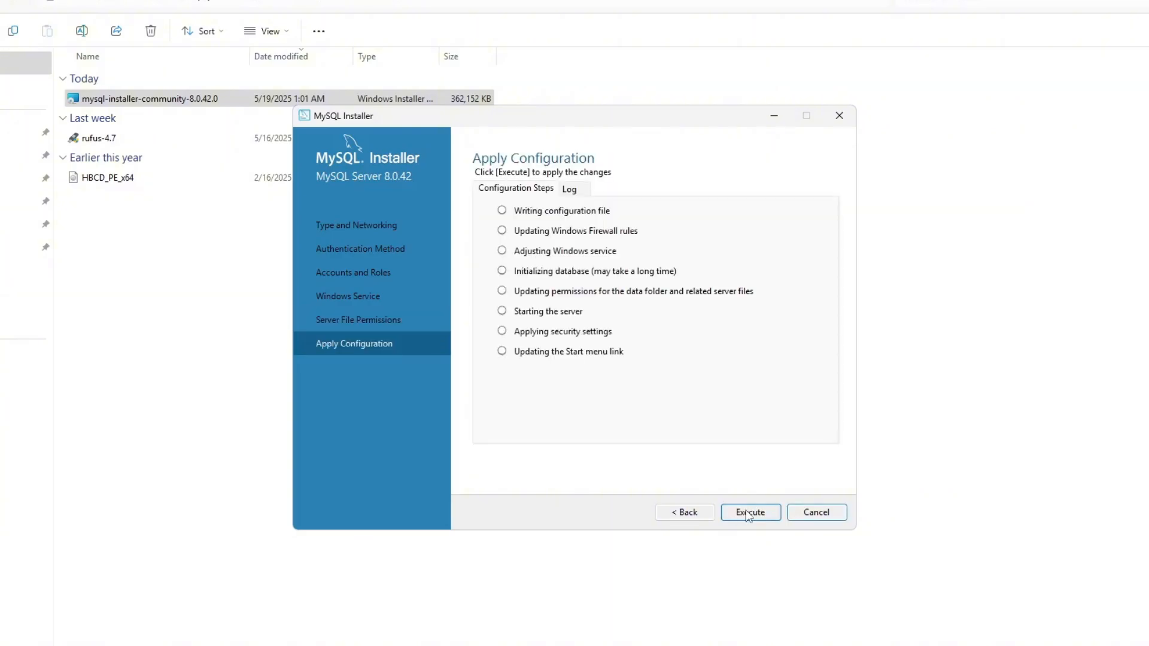
click(748, 515)
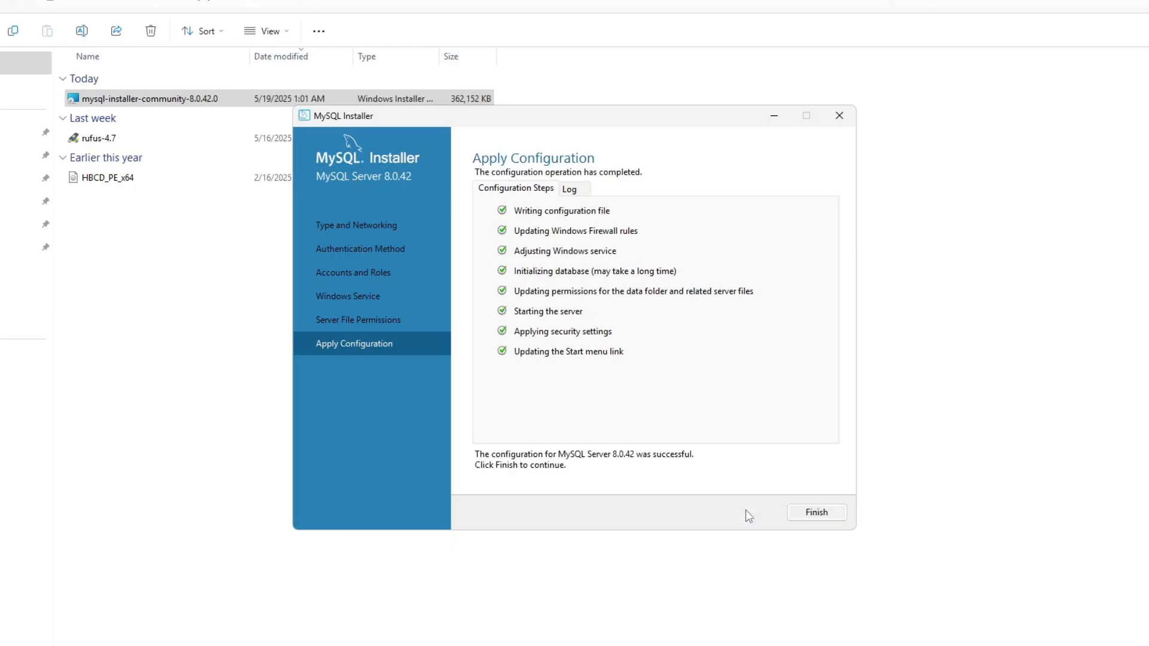
click(816, 513)
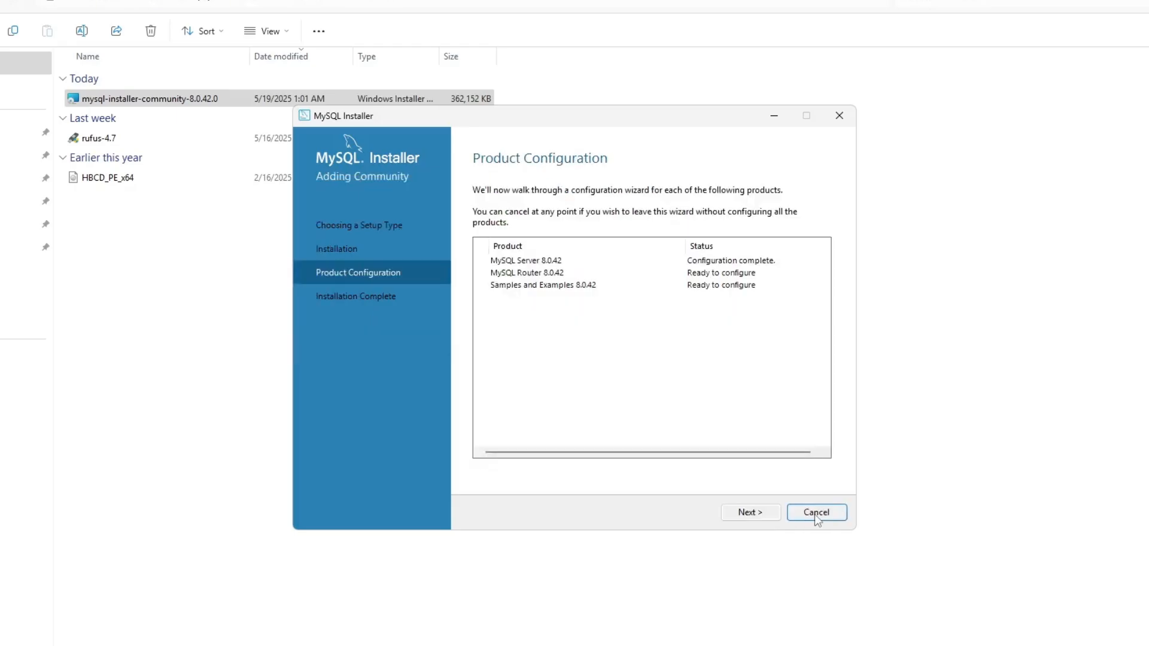
Step: Finish the MySQL Router configuration without bootstrapping it for InnoDB Cluster, and continue to the Samples and Examples setup
click(760, 515)
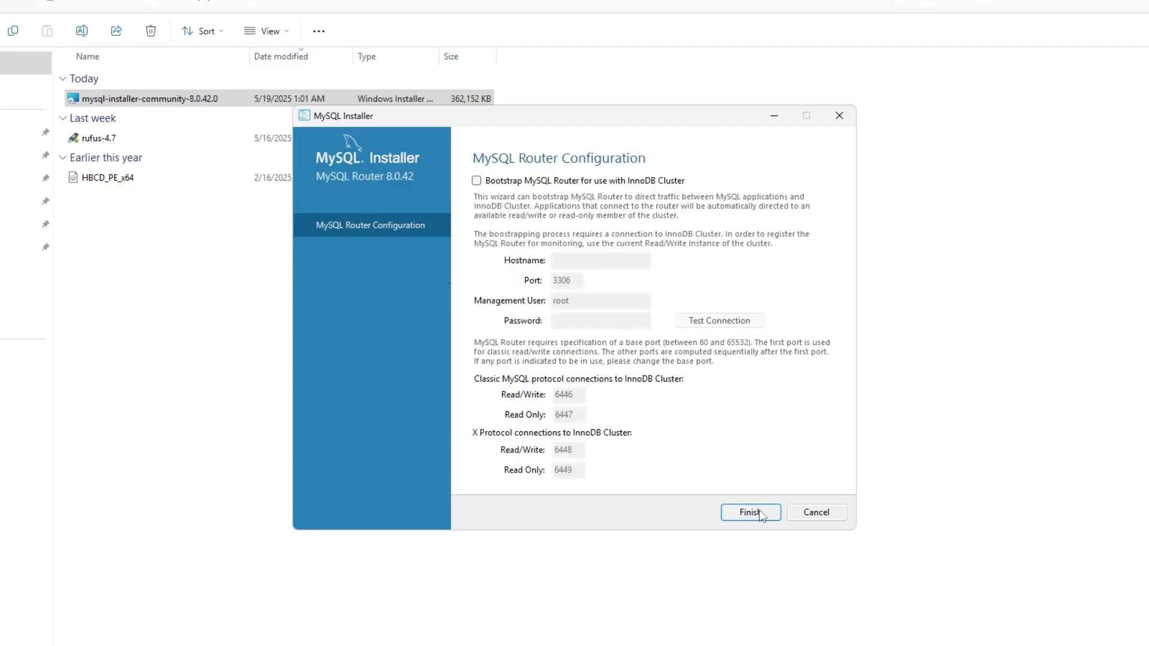
click(751, 513)
click(751, 513)
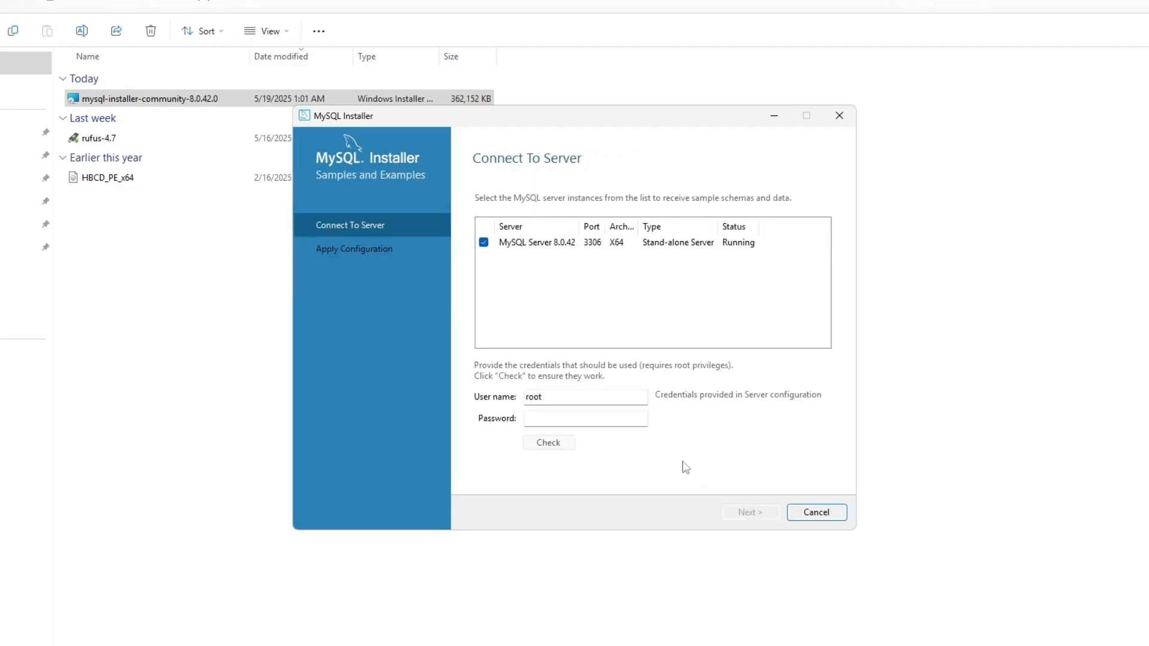
Step: Verify the connection to MySQL Server 8.0.42 with the root password and apply the Samples and Examples configuration
click(556, 418)
text(•••••••••)
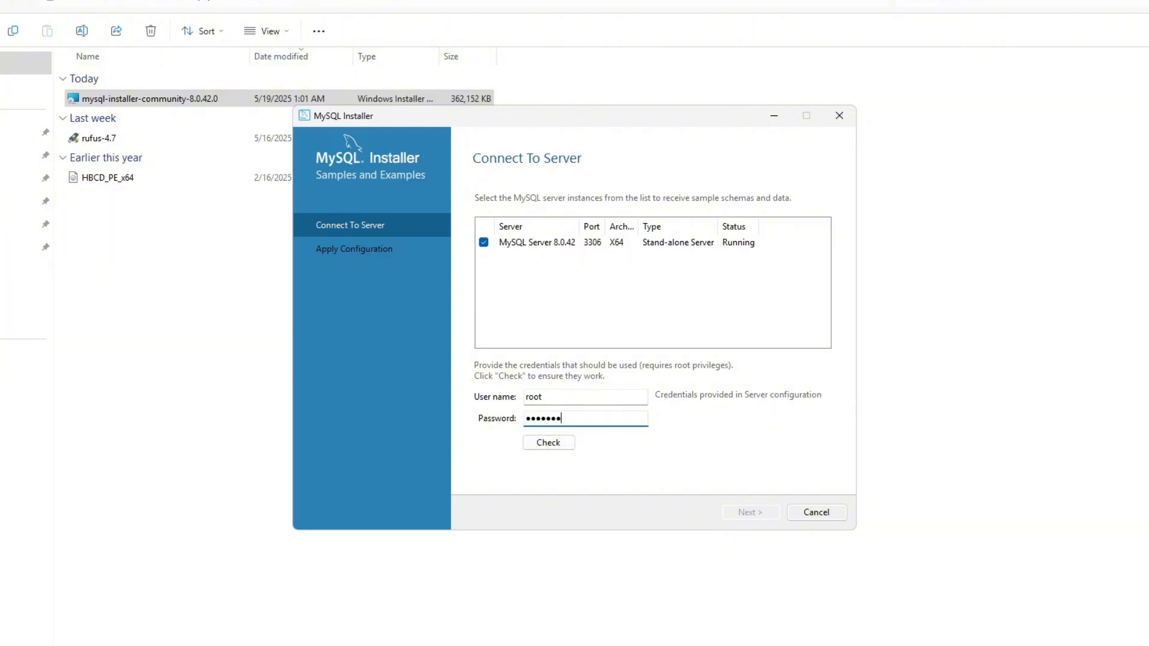
click(549, 442)
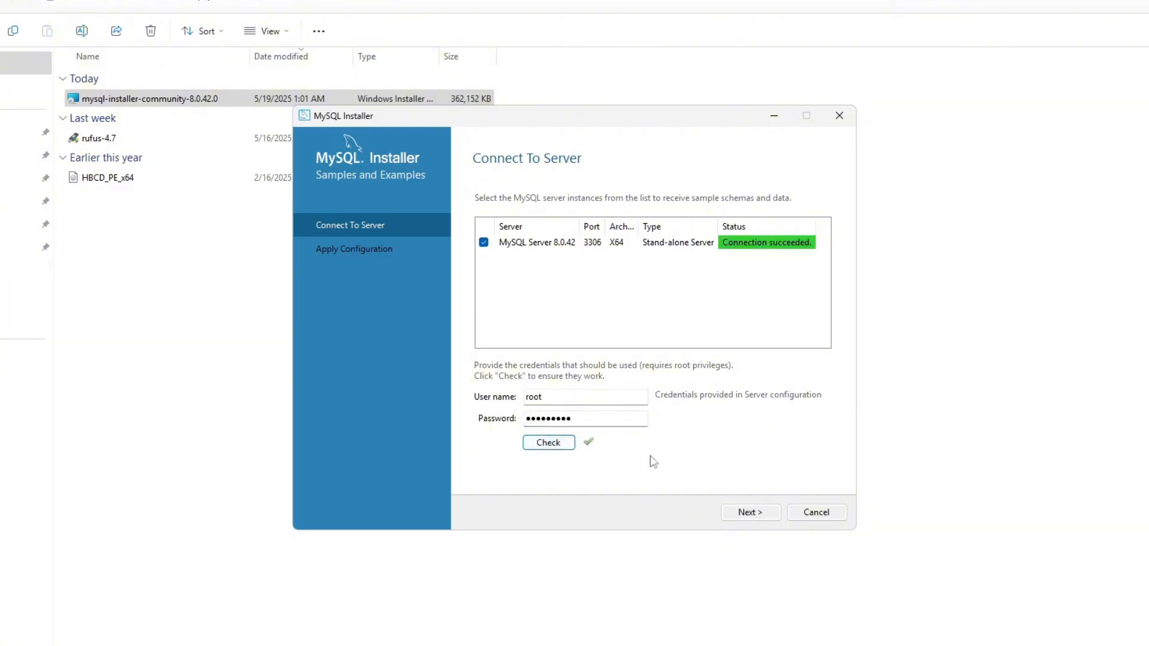
click(749, 513)
click(749, 515)
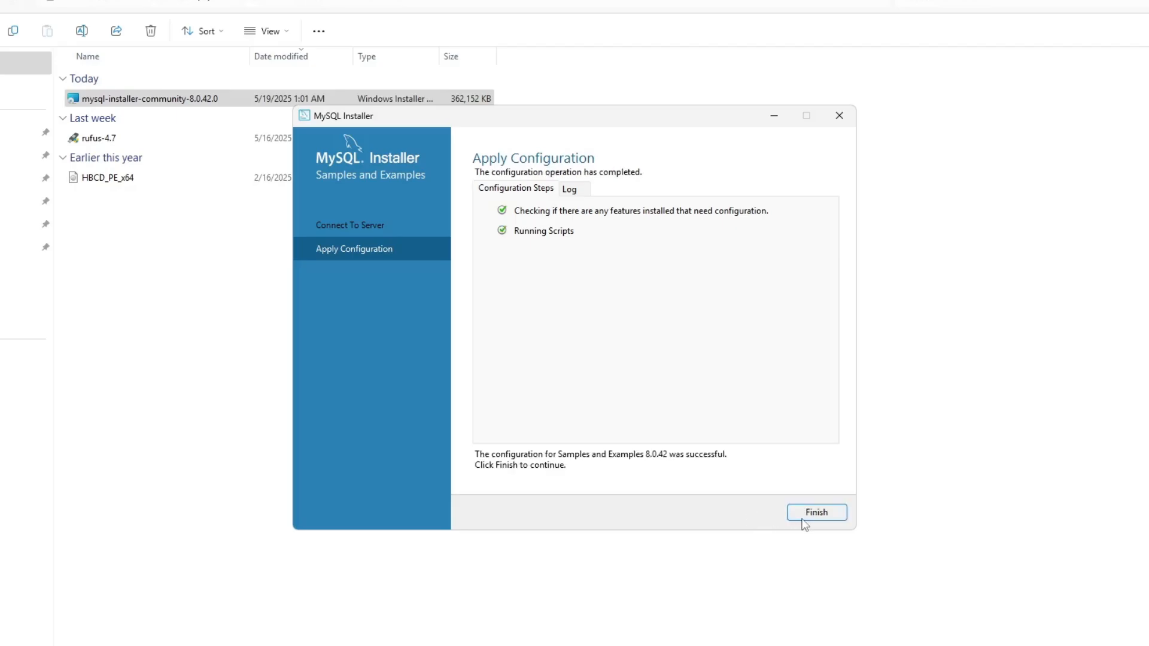
Step: Finish the Samples and Examples configuration and complete the installation, keeping MySQL Workbench and MySQL Shell set to start after setup
click(803, 518)
click(774, 513)
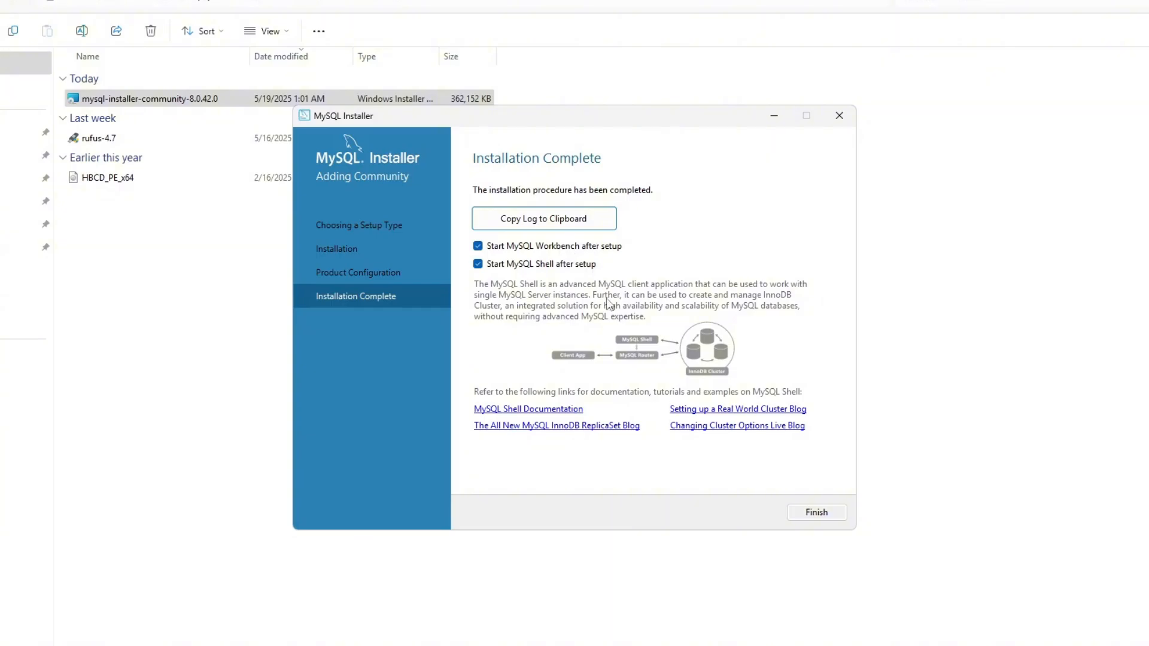
click(817, 512)
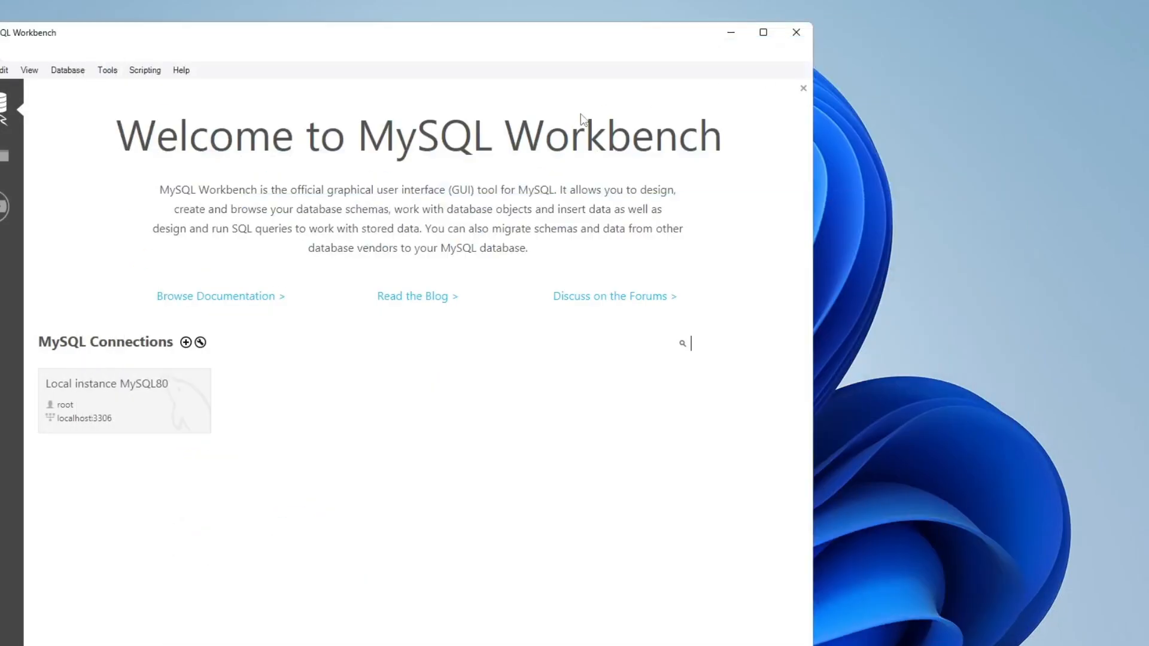
Step: Close the MySQL Workbench and MySQL Shell windows
drag(561, 44, 812, 27)
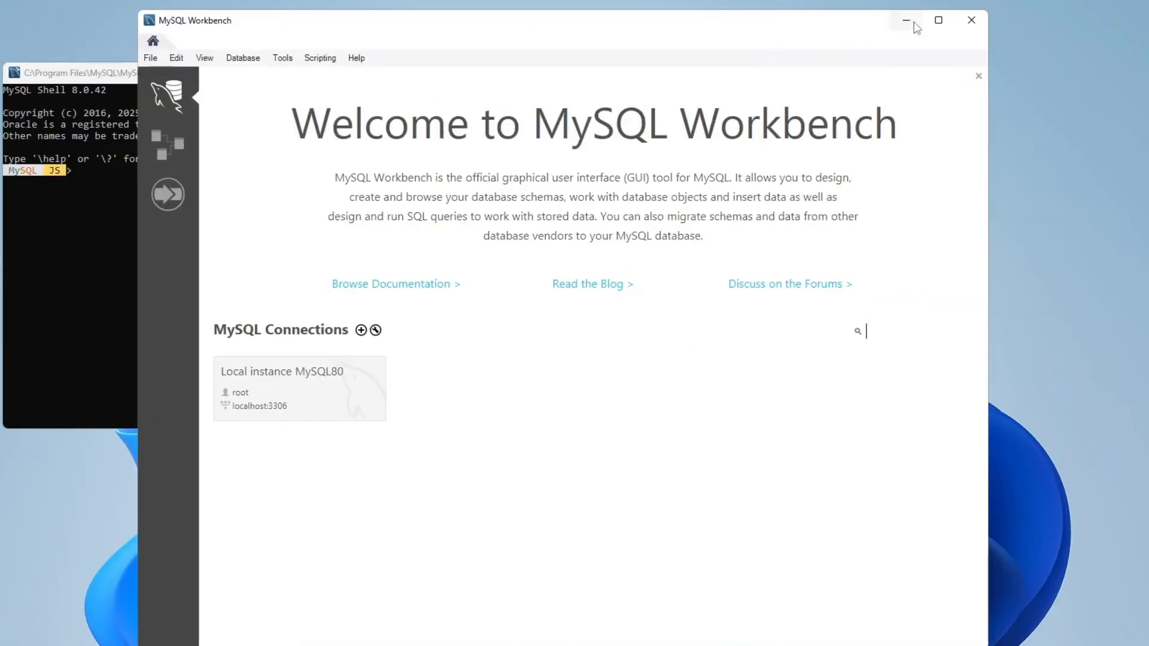
click(980, 13)
click(679, 76)
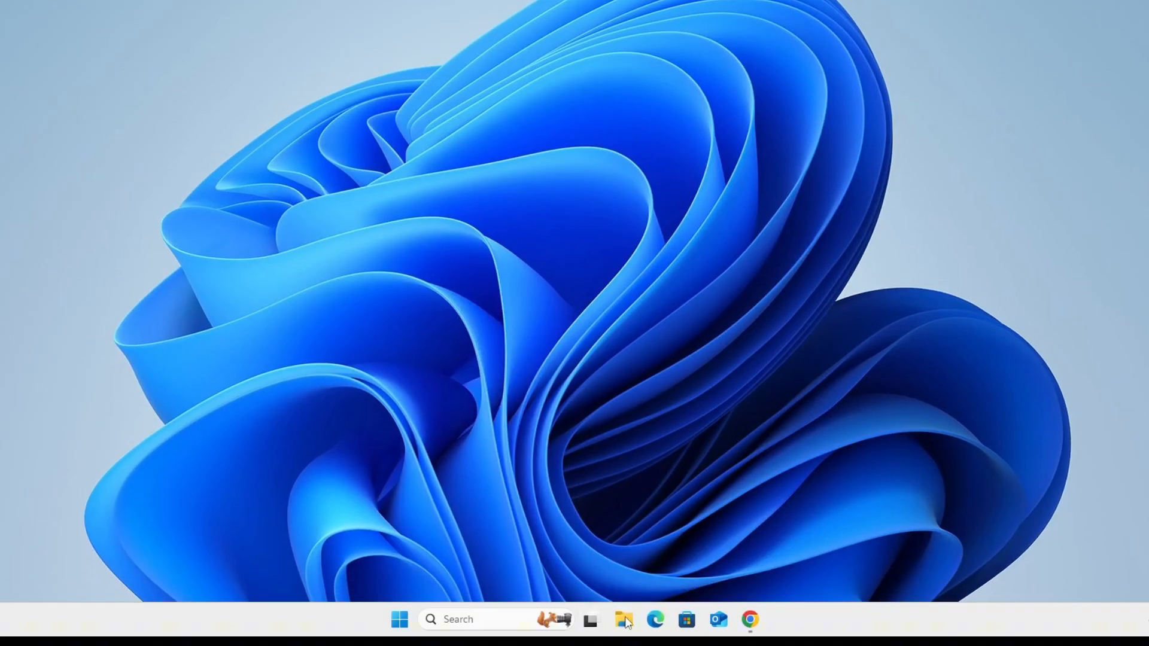
Step: Switch to File Explorer and open the folder C:\Program Files\MySQL\MySQL Server 8.0\bin
click(625, 616)
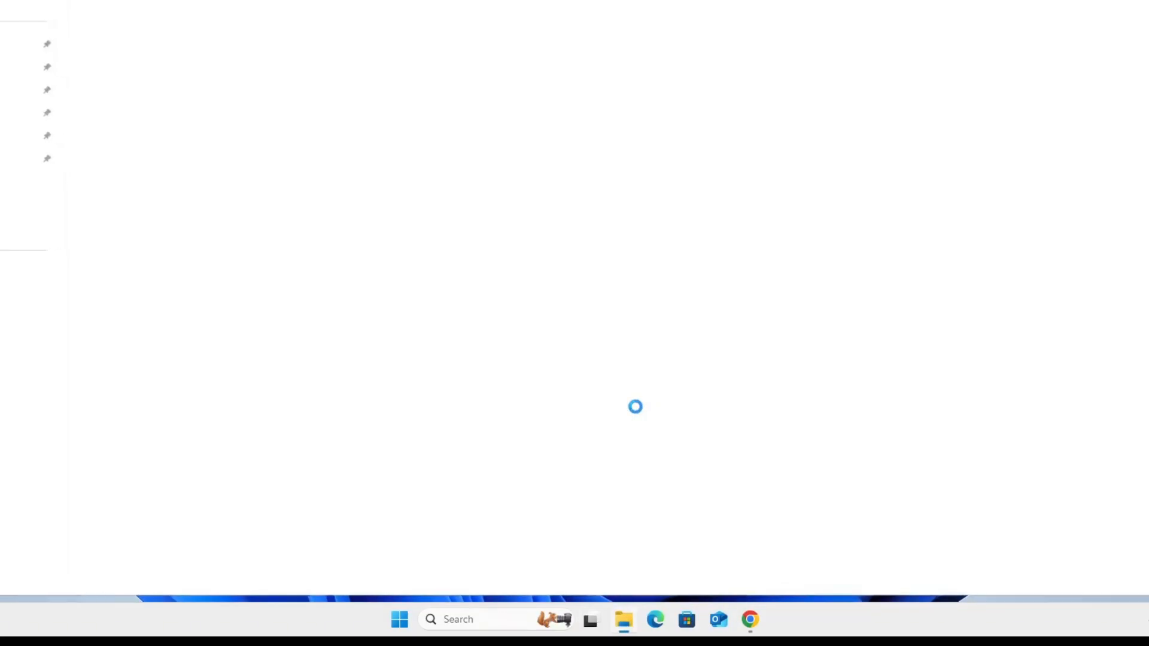
click(48, 399)
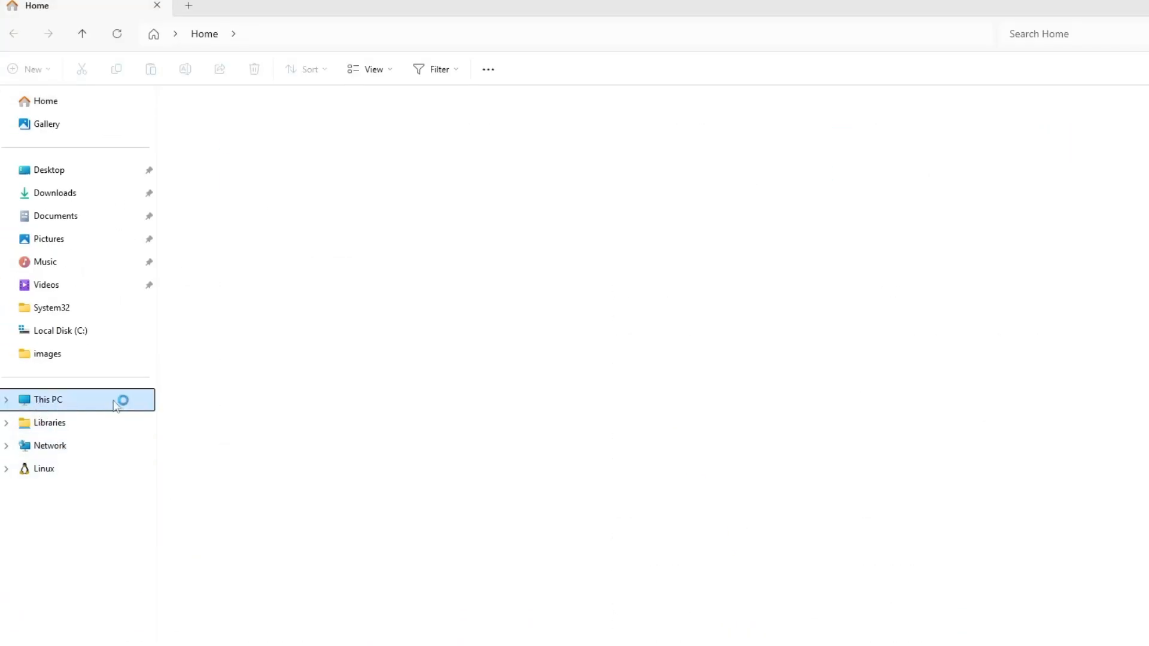
double_click(245, 121)
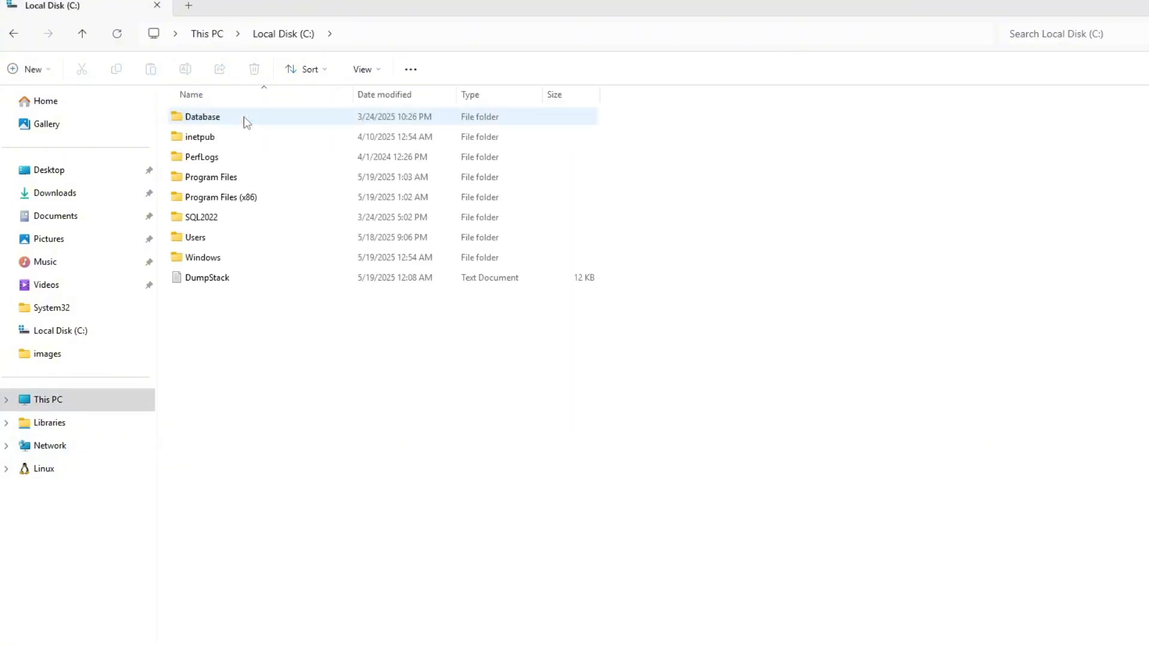
double_click(237, 175)
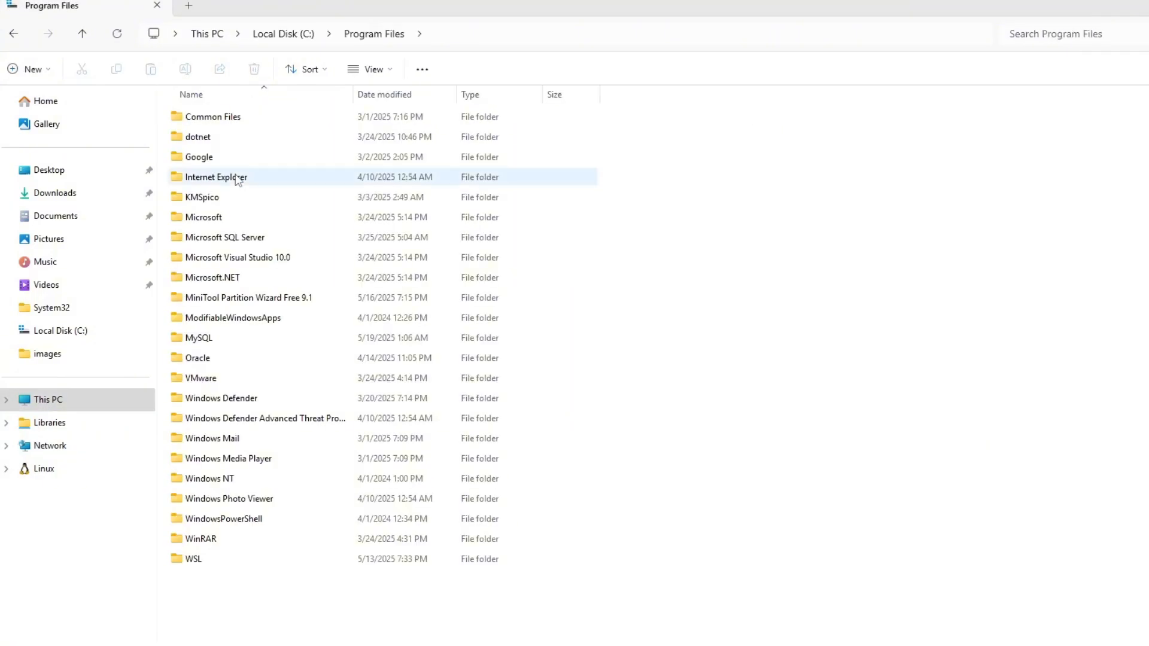
click(238, 178)
click(214, 338)
double_click(214, 338)
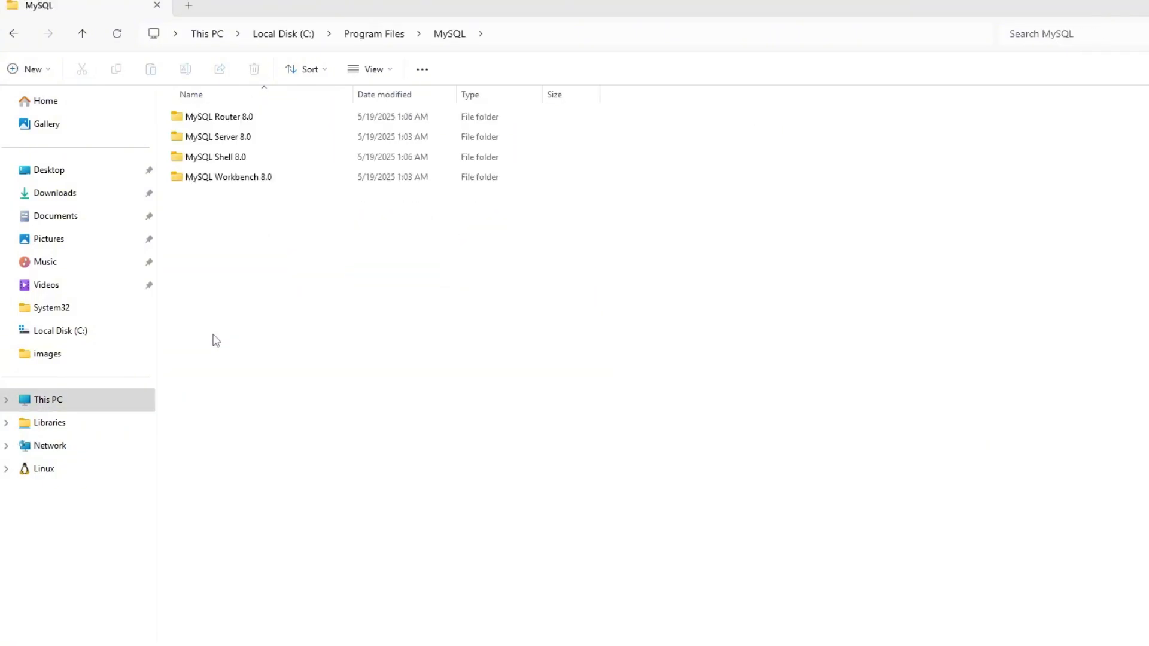
double_click(244, 138)
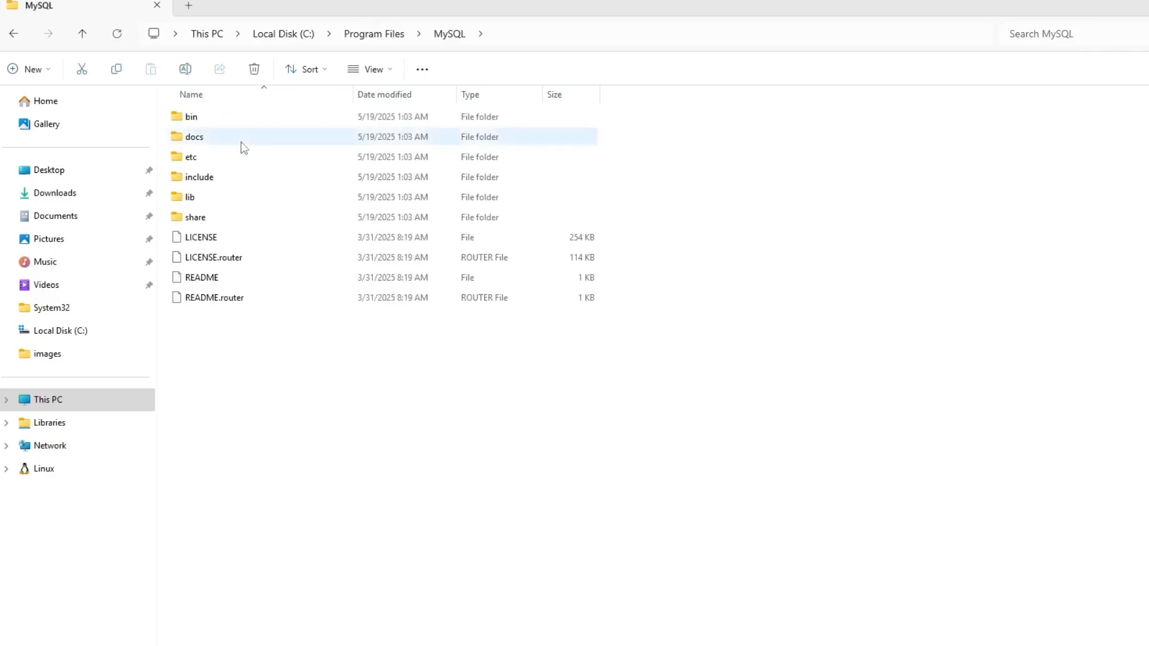
double_click(210, 119)
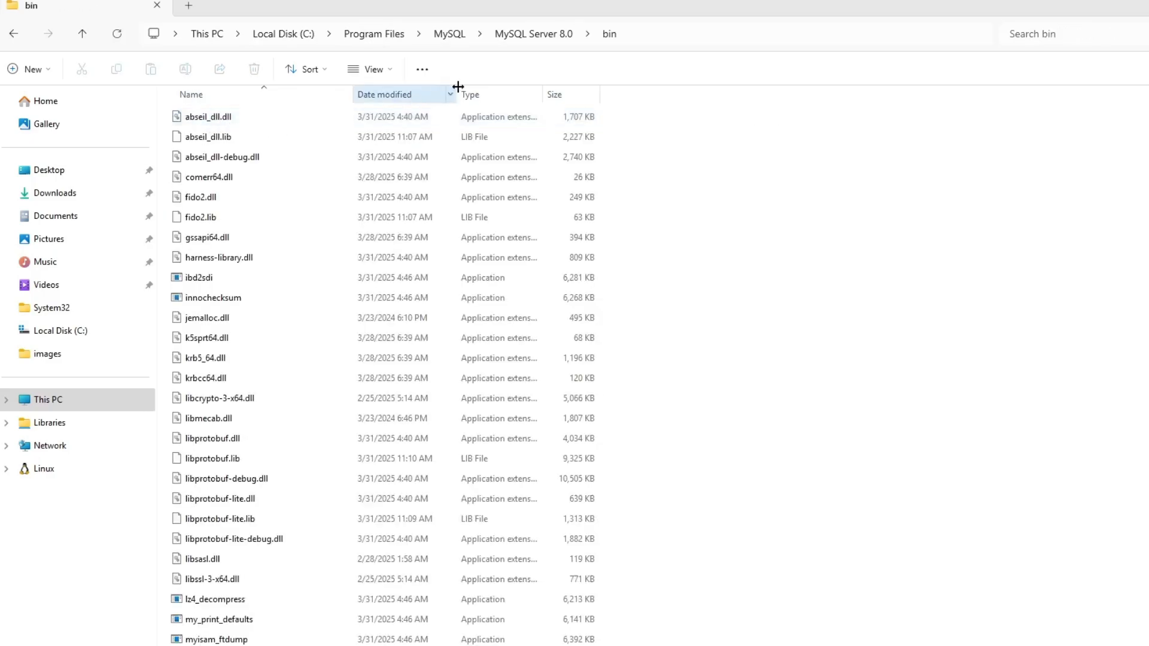
Step: Copy the full path of the MySQL Server 8.0 bin folder
click(663, 35)
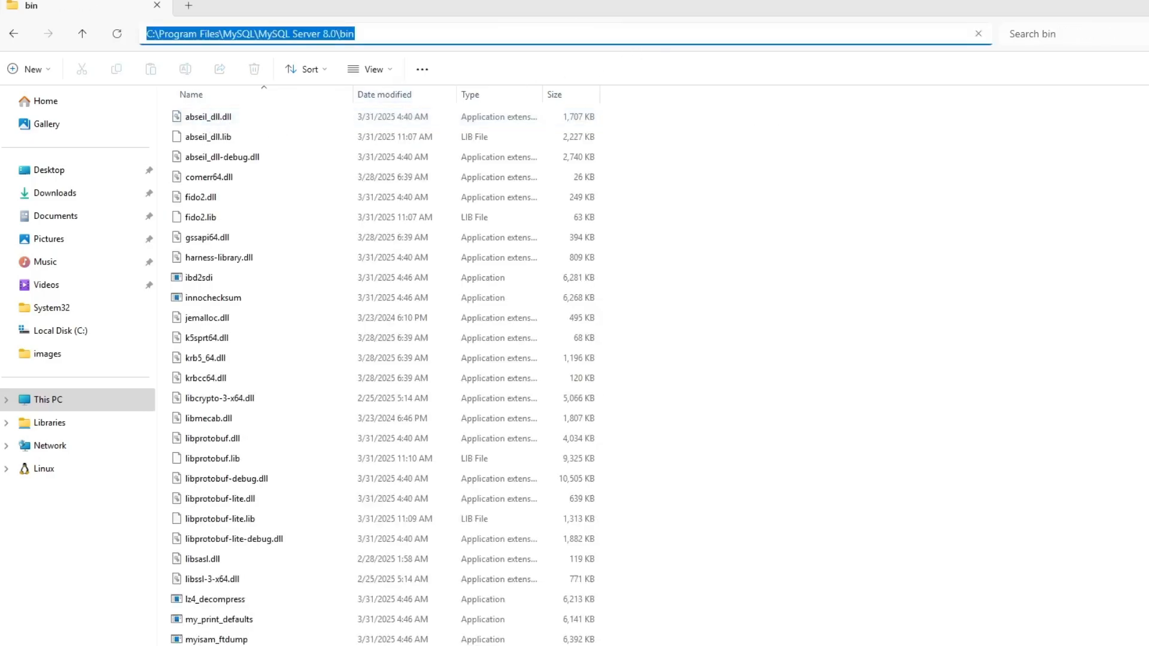
right_click(663, 36)
click(704, 73)
Step: Search Windows for "edit the system" and open the Environment Variables settings from System Properties
click(501, 633)
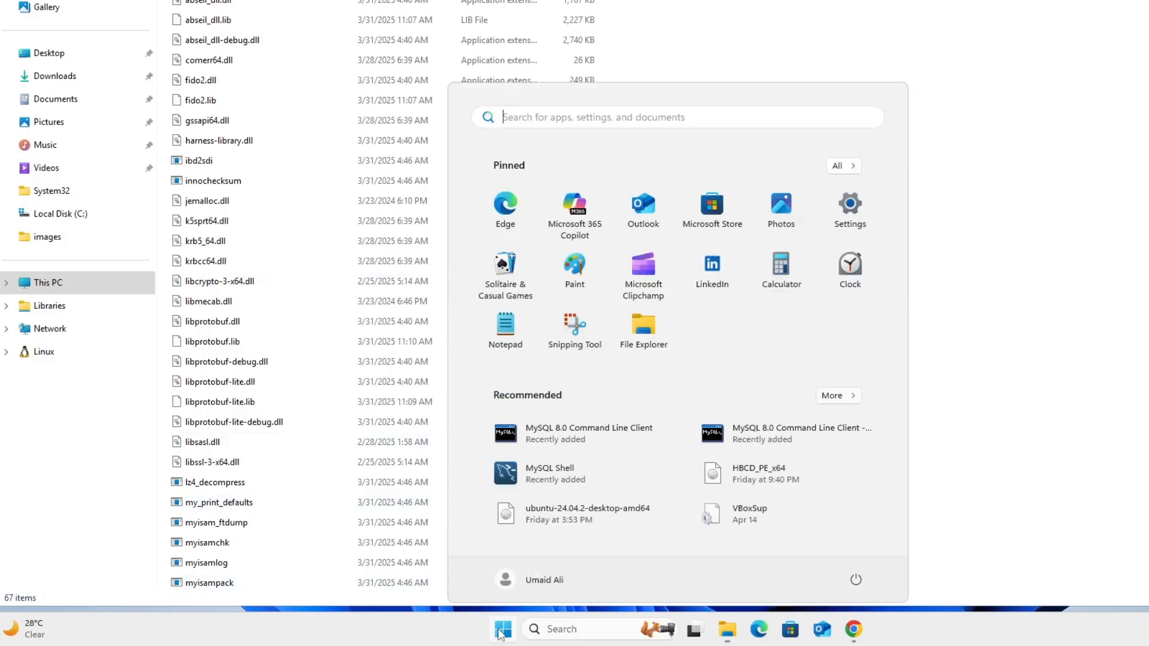
click(538, 629)
text(edit the system)
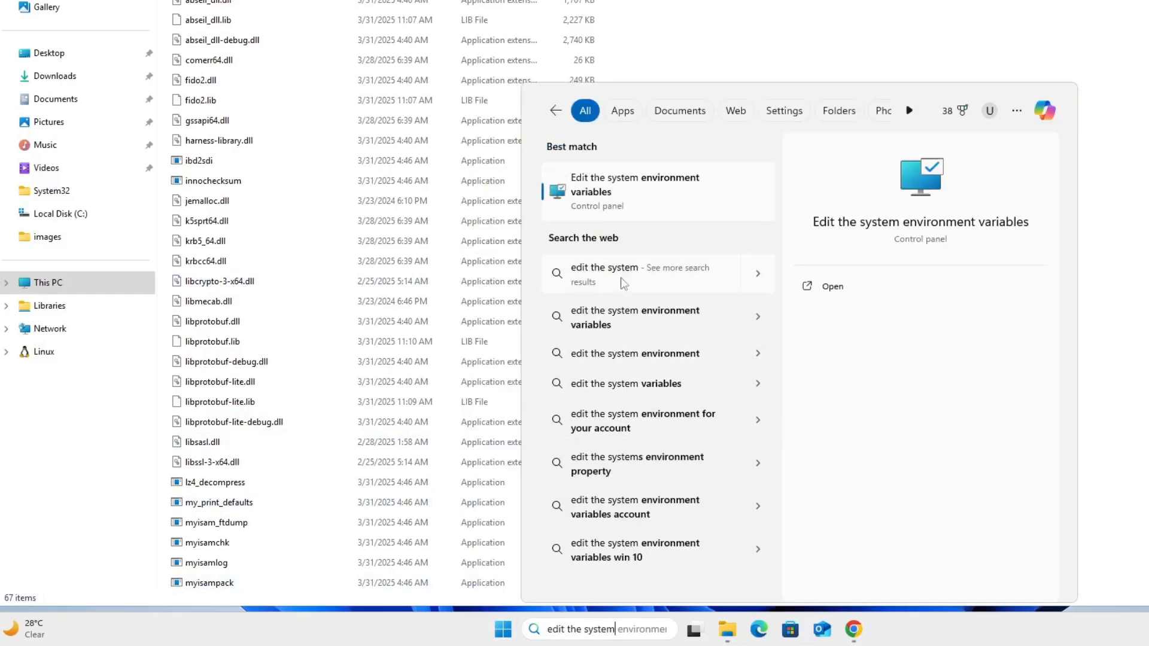
click(643, 191)
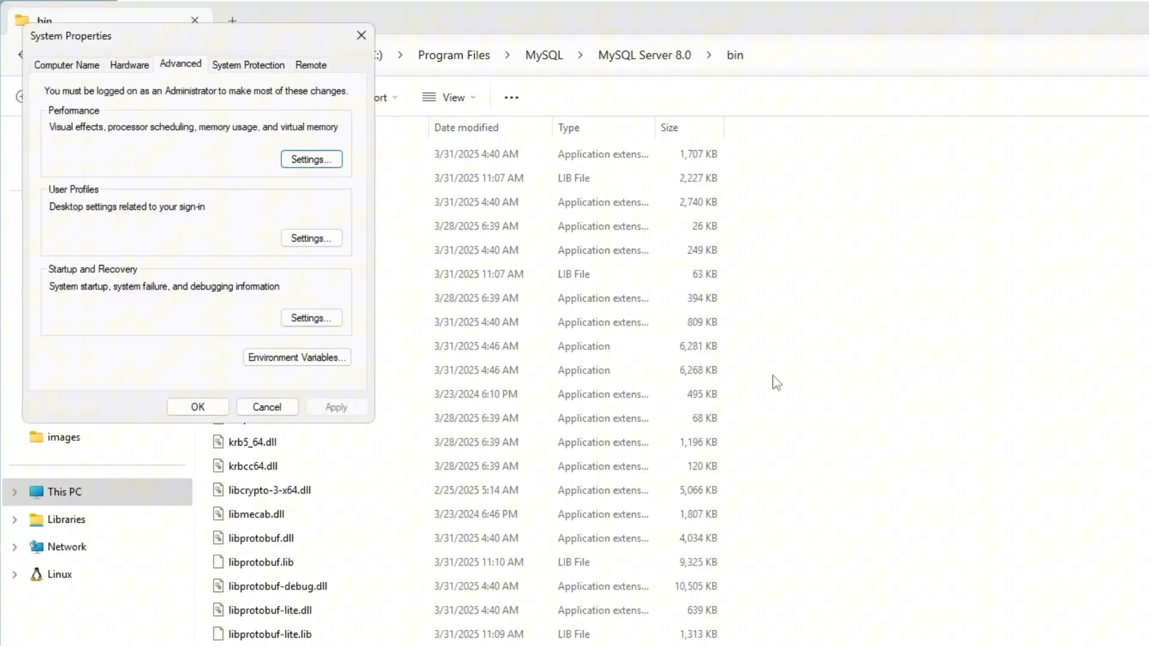
click(288, 359)
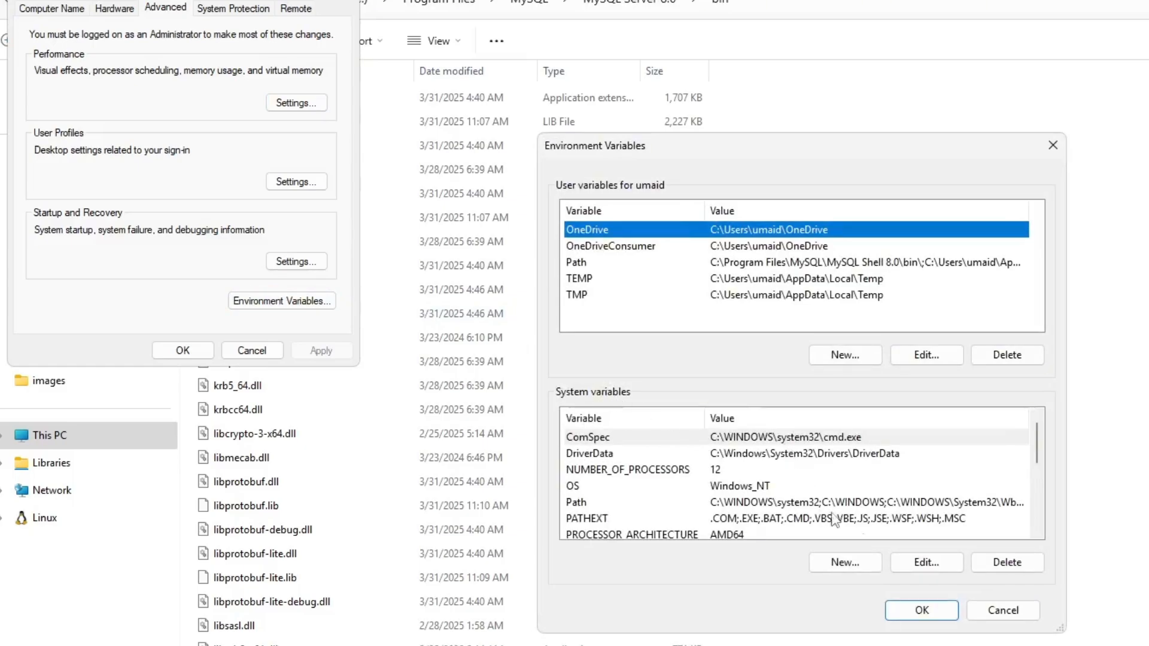
Step: Add C:\Program Files\MySQL\MySQL Server 8.0\bin as a new entry in the system Path variable and save the changes
click(581, 503)
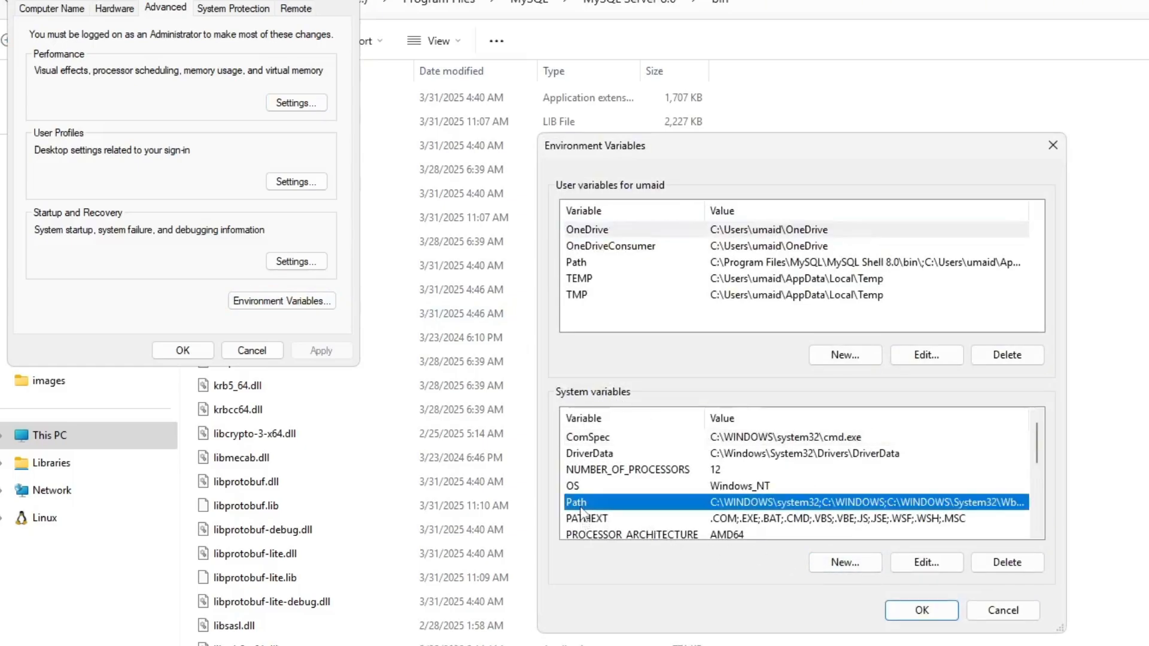
click(933, 567)
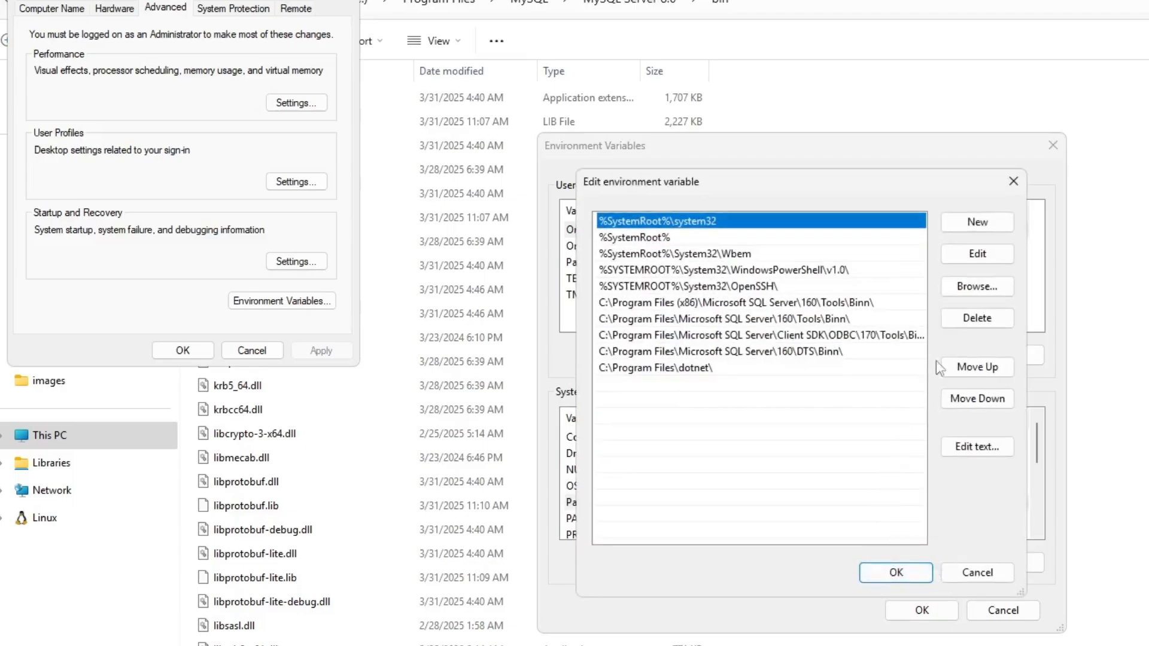
click(977, 224)
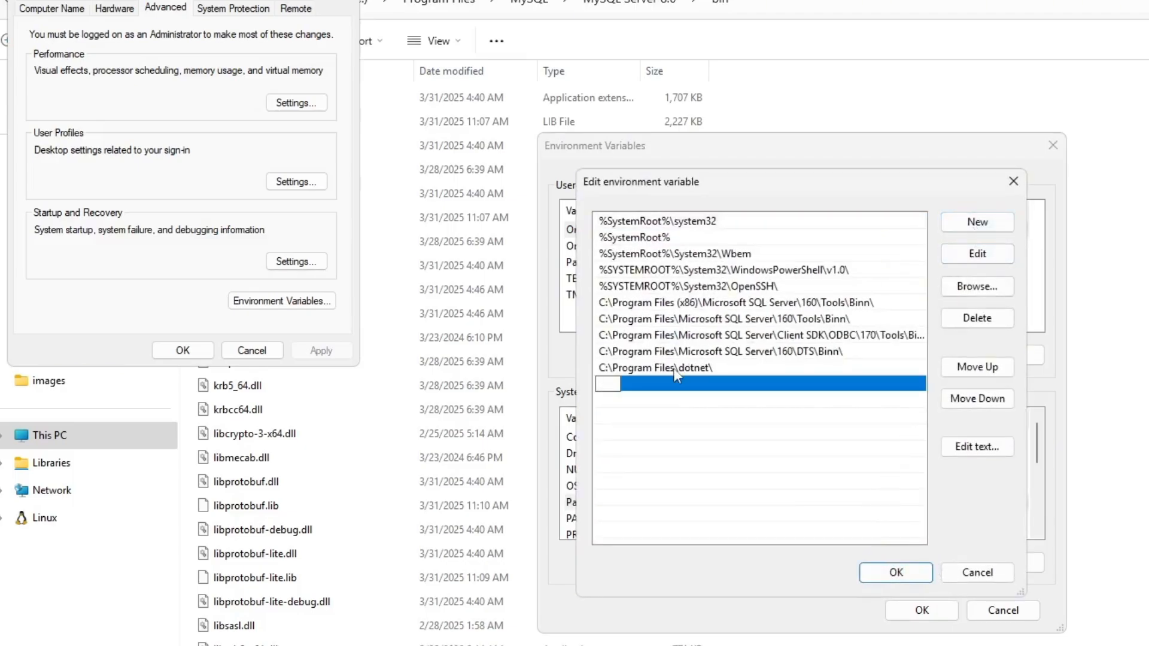
text(C:\Program Files\MySQL\MySQL Server 8.0\bin)
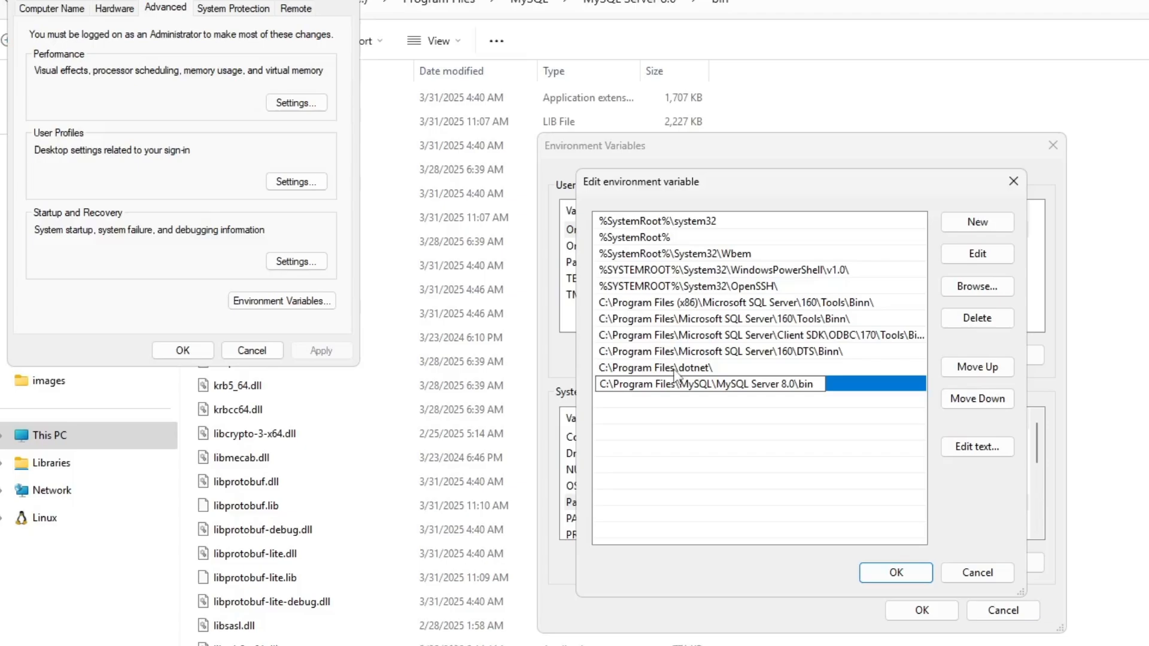
click(896, 578)
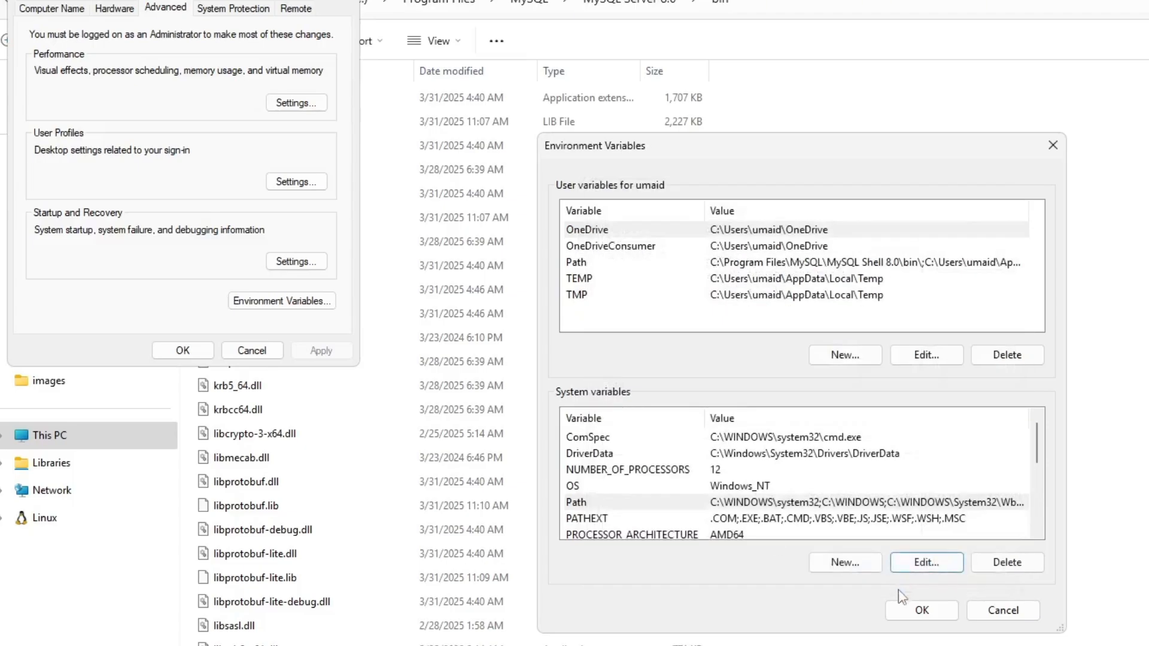
click(903, 613)
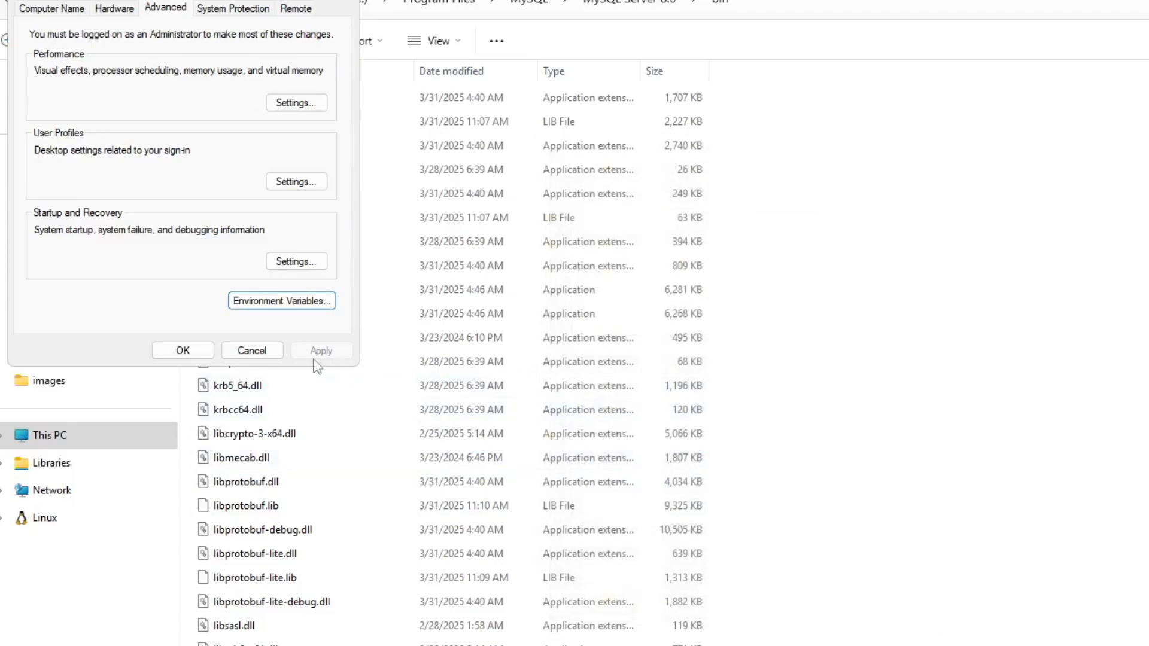
click(182, 350)
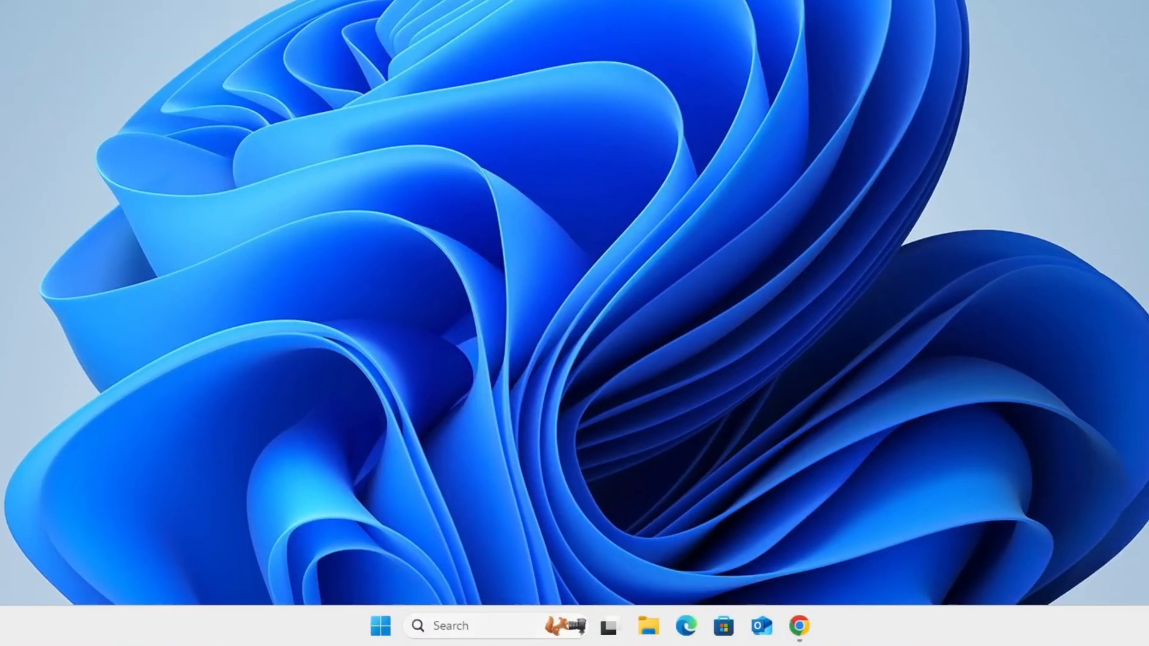
Step: Switch to Command Prompt and check the installed MySQL version with mysql --version
click(435, 634)
text(cmd)
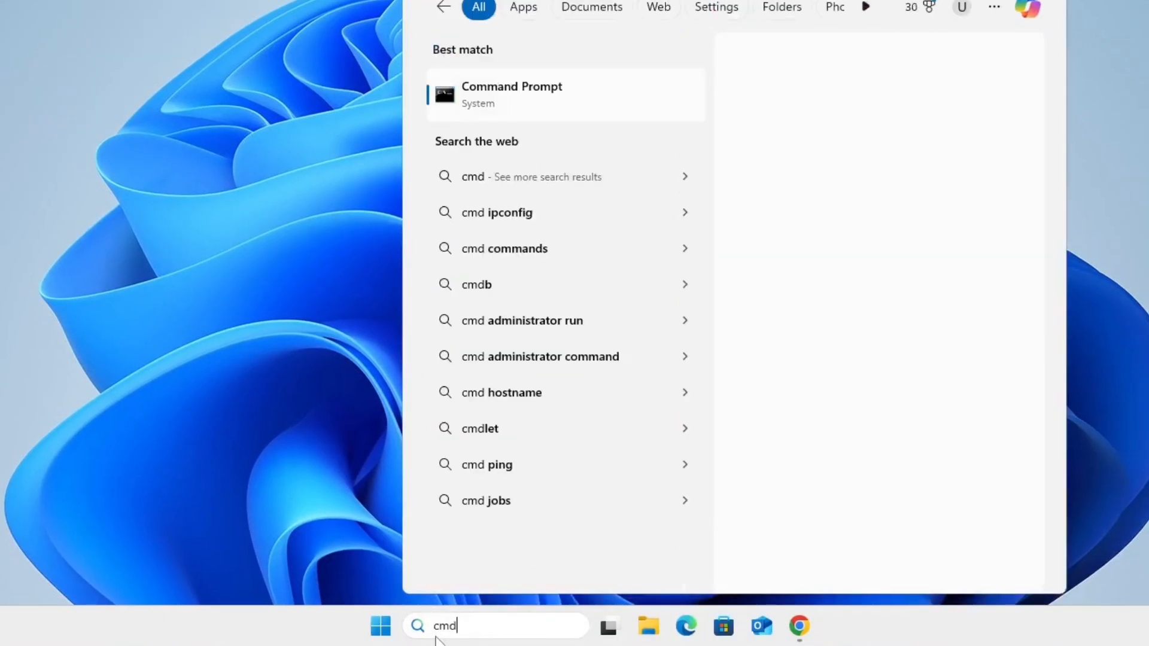
click(495, 82)
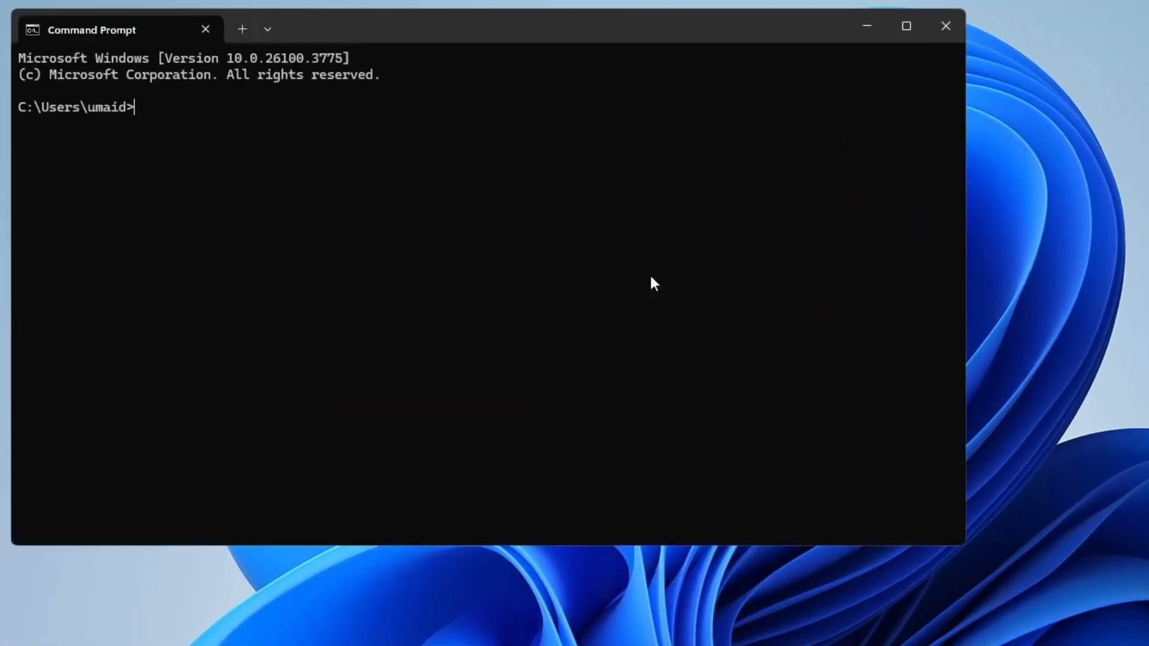
text(mysql --version)
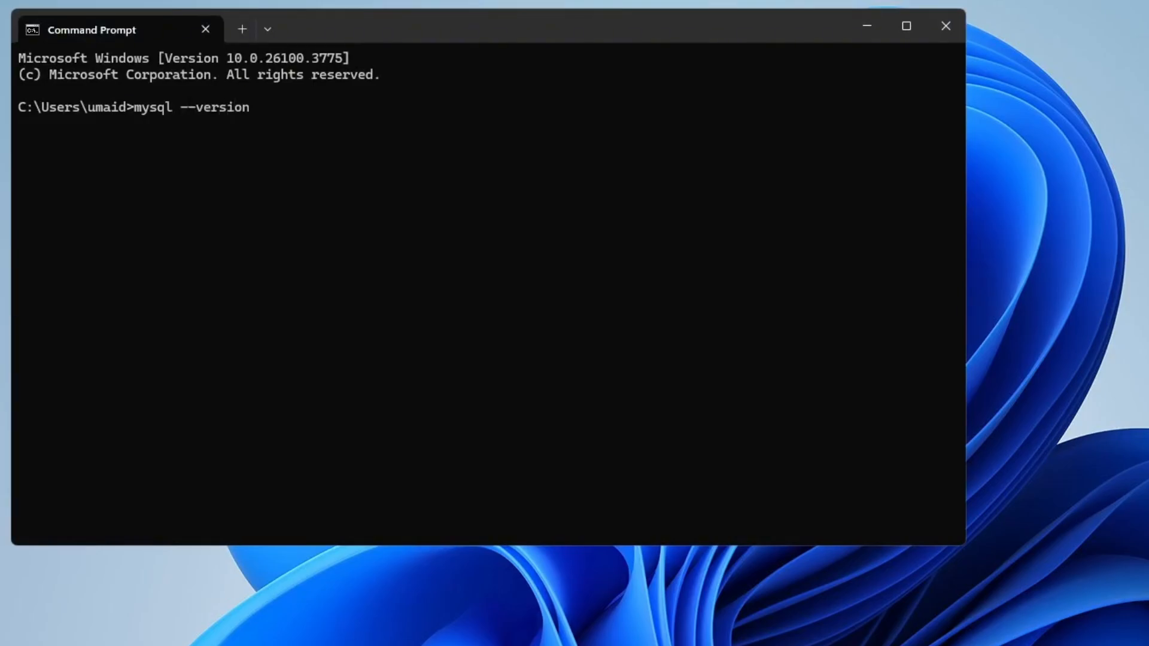
key(Return)
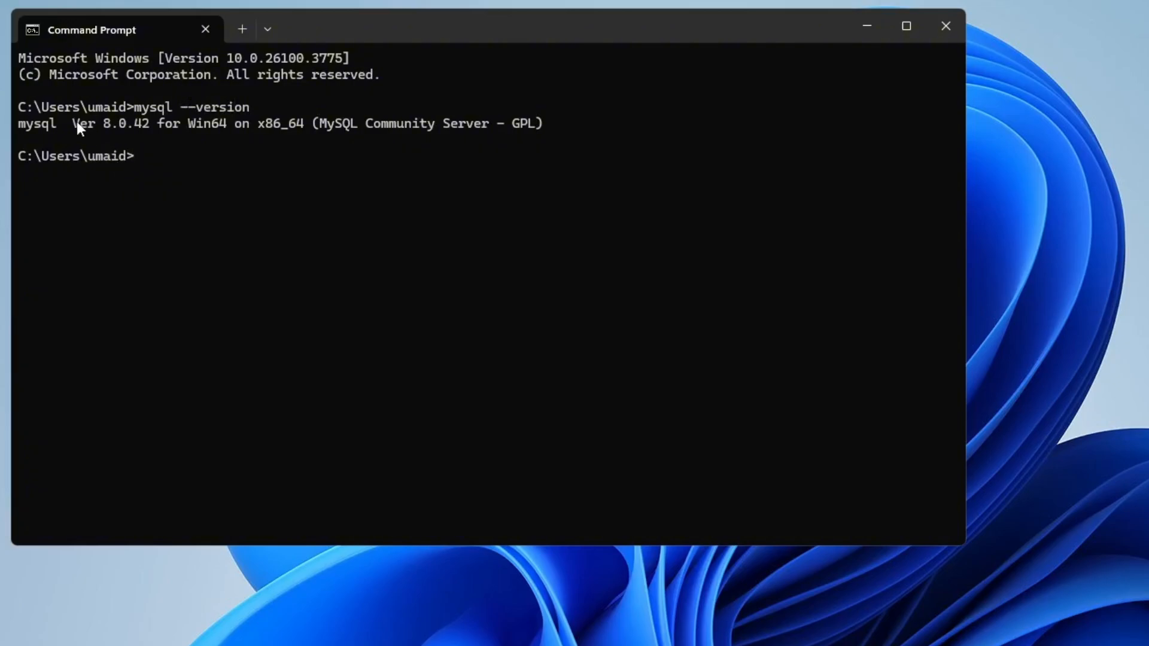
Step: Log in to MySQL with mysql -u root -p and the root password, and close the Command Prompt window
click(151, 176)
text(mysql -u root -)
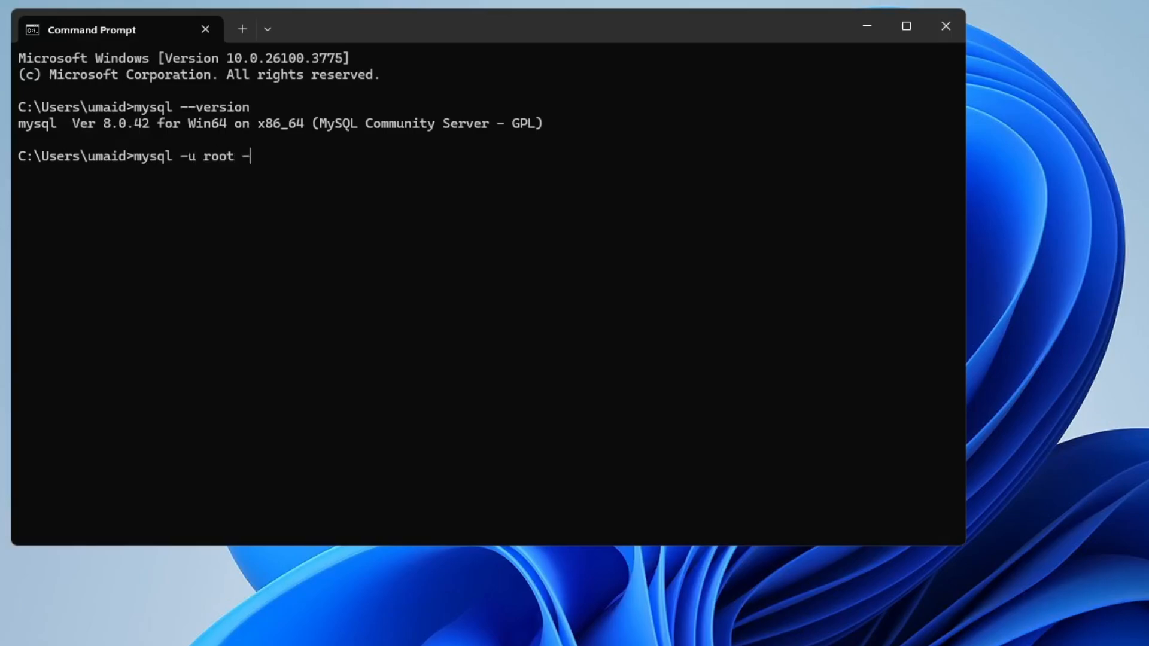
text(p)
key(Return)
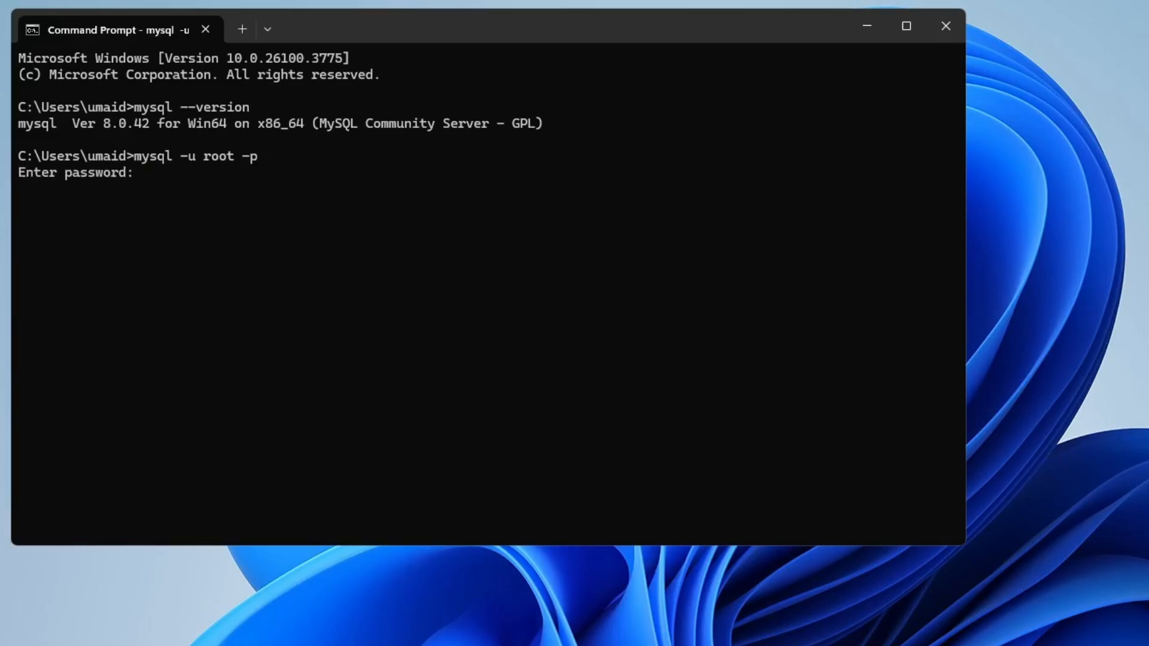
text(*********)
key(Return)
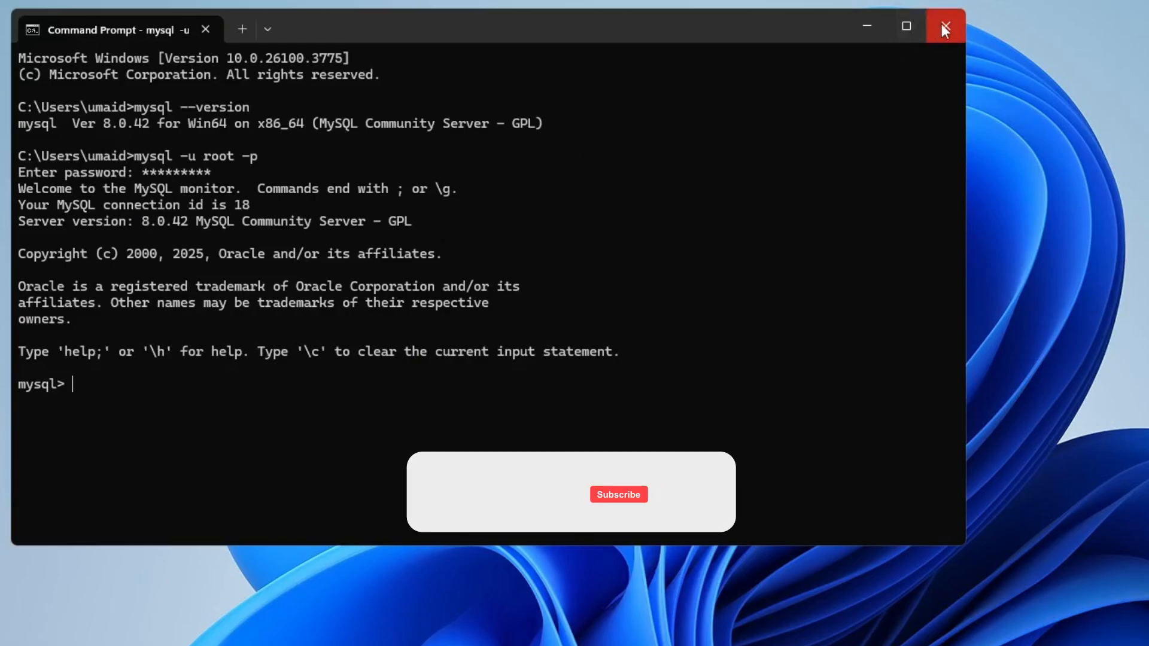
click(943, 27)
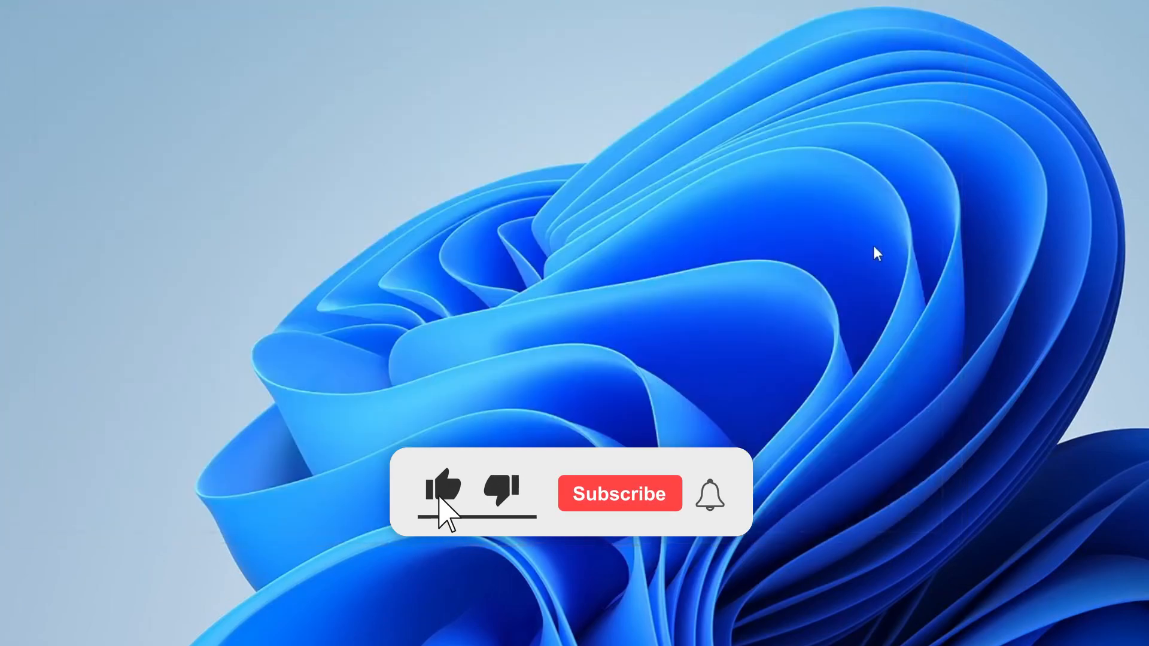